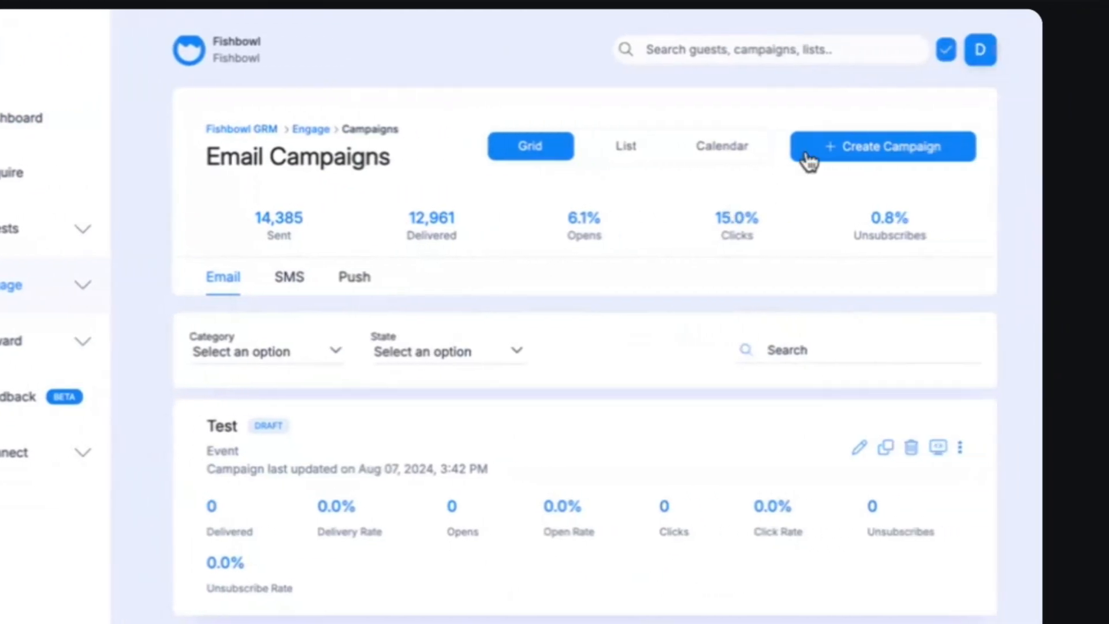
Create a broadcast email campaign named Test and assign it to the Event category.
left_click(877, 147)
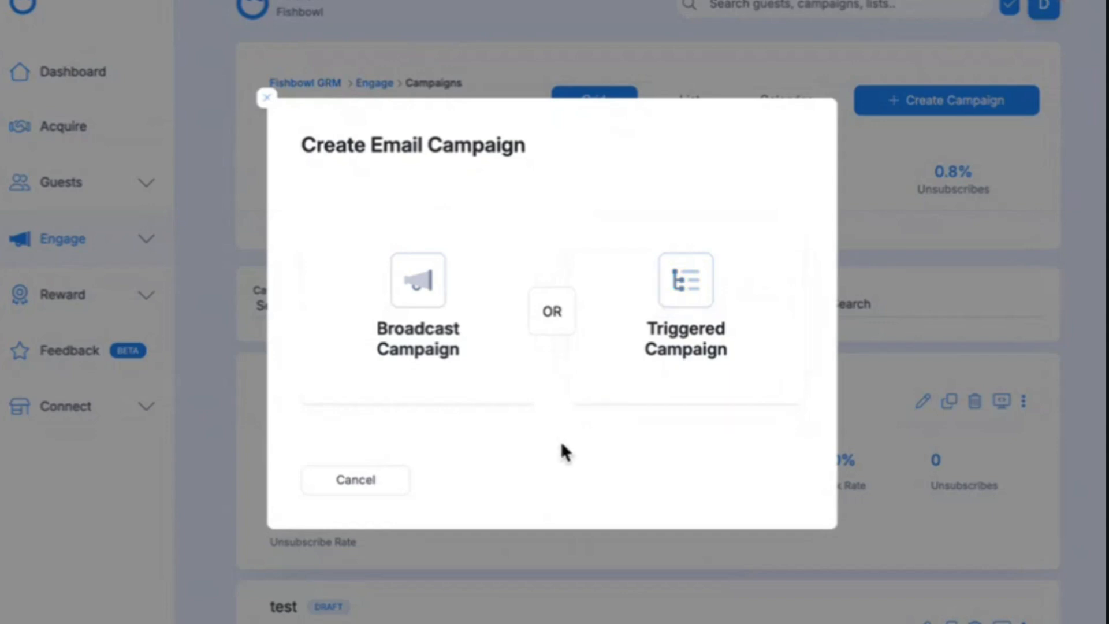
left_click(433, 364)
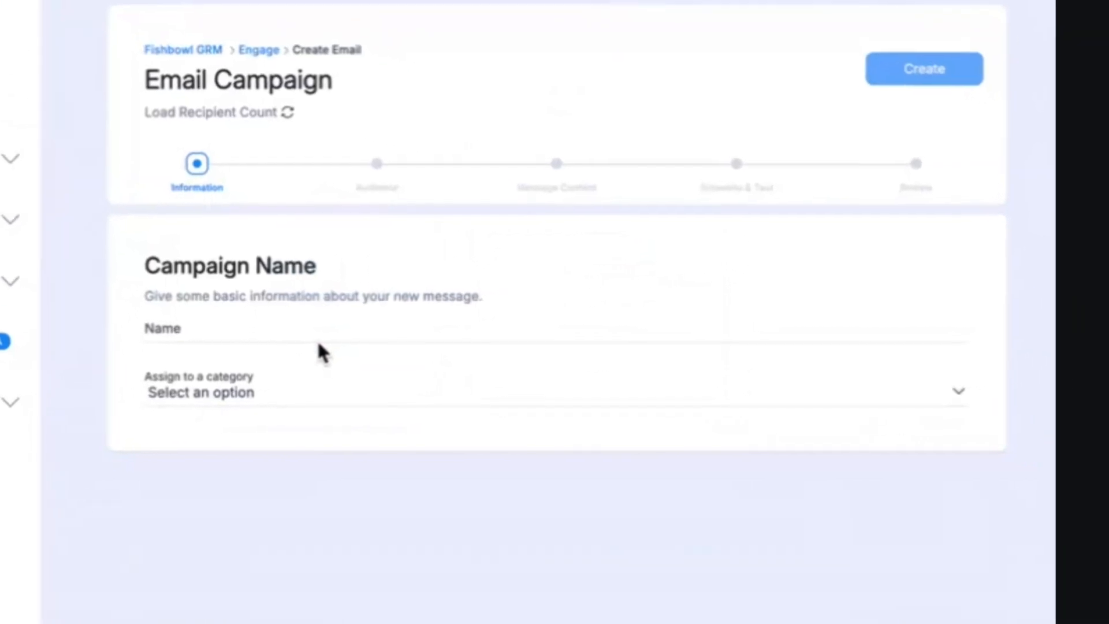
left_click(232, 330)
type("Test")
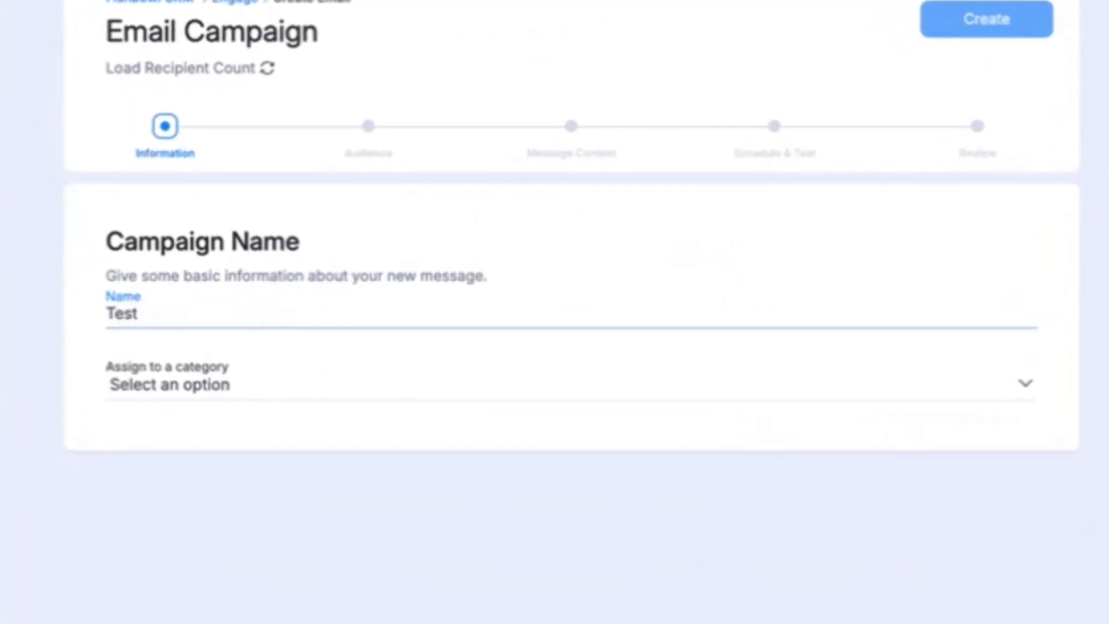
left_click(304, 387)
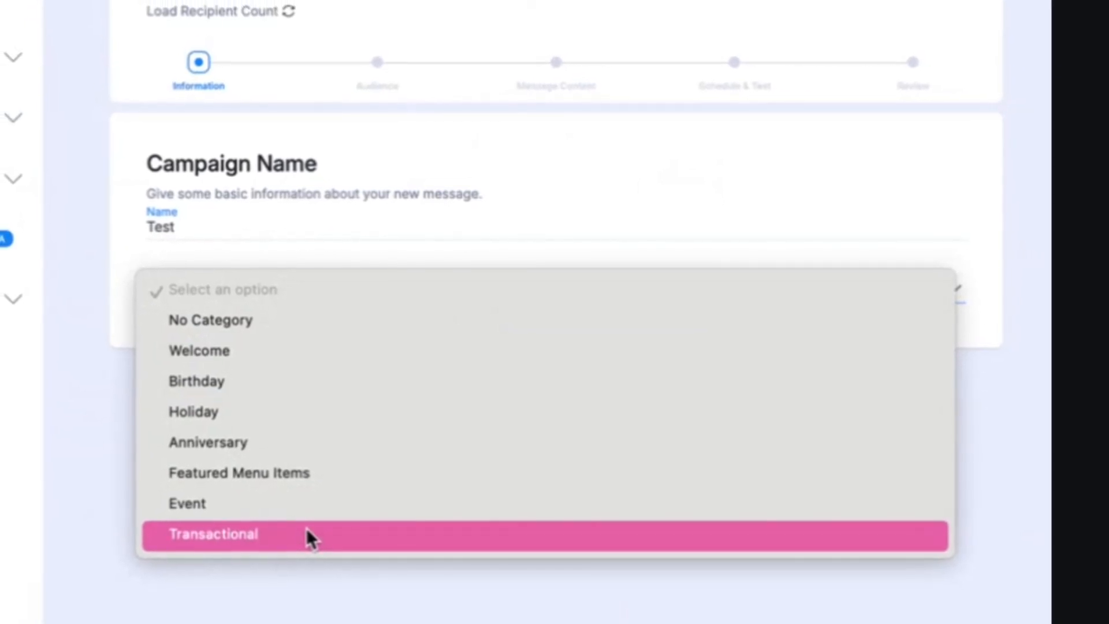
left_click(271, 506)
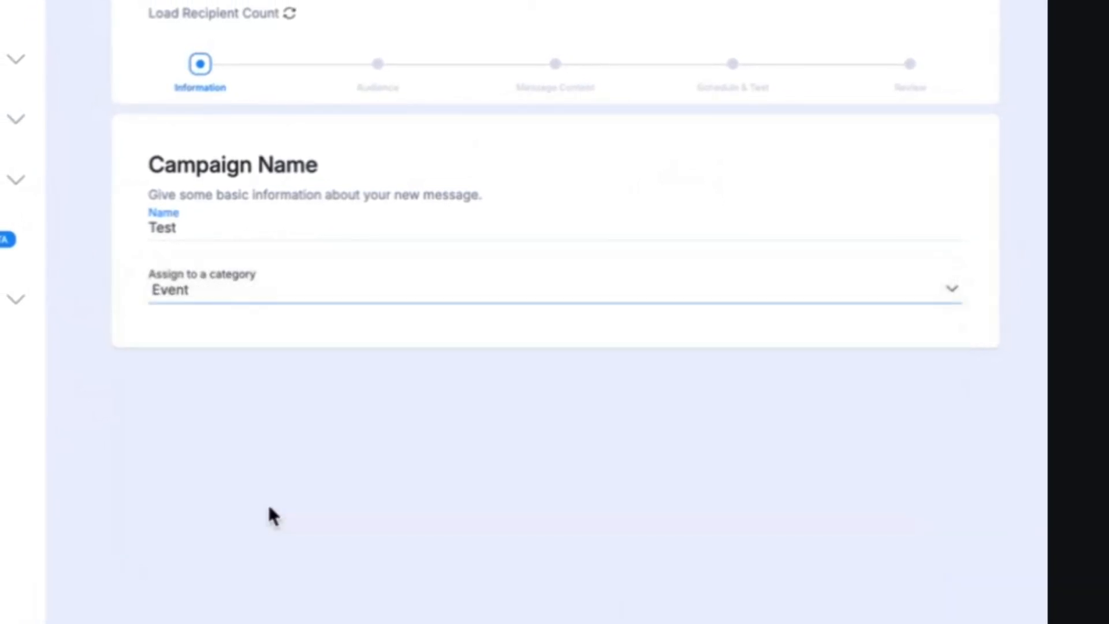
left_click(930, 137)
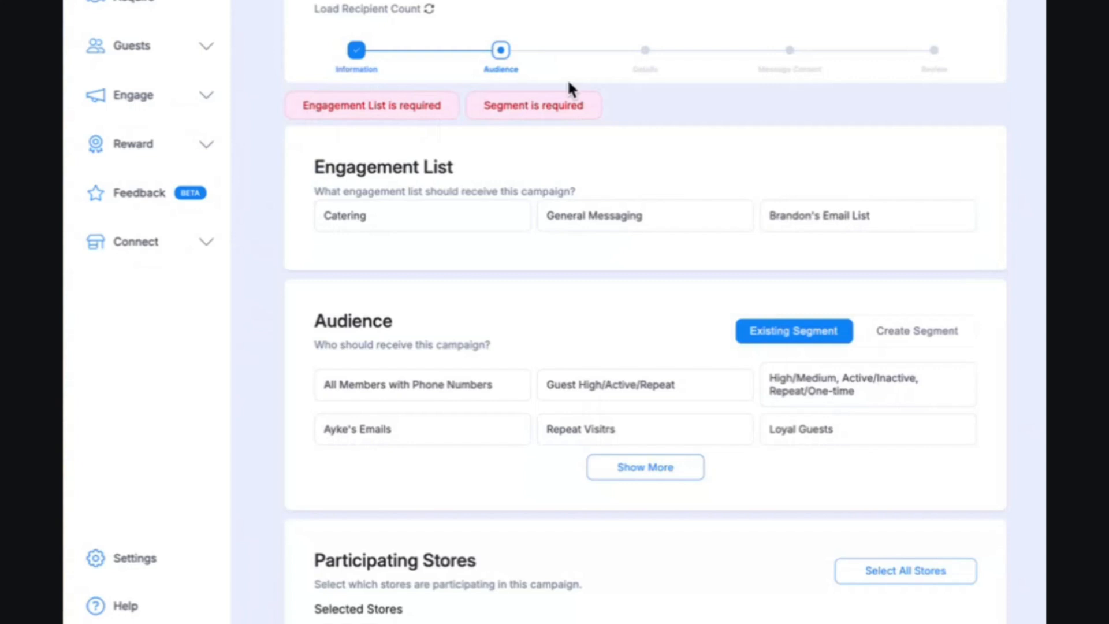
Choose General Messaging as the engagement list that receives the campaign.
scroll(555, 188, "down", 3)
scroll(555, 189, "up", 1)
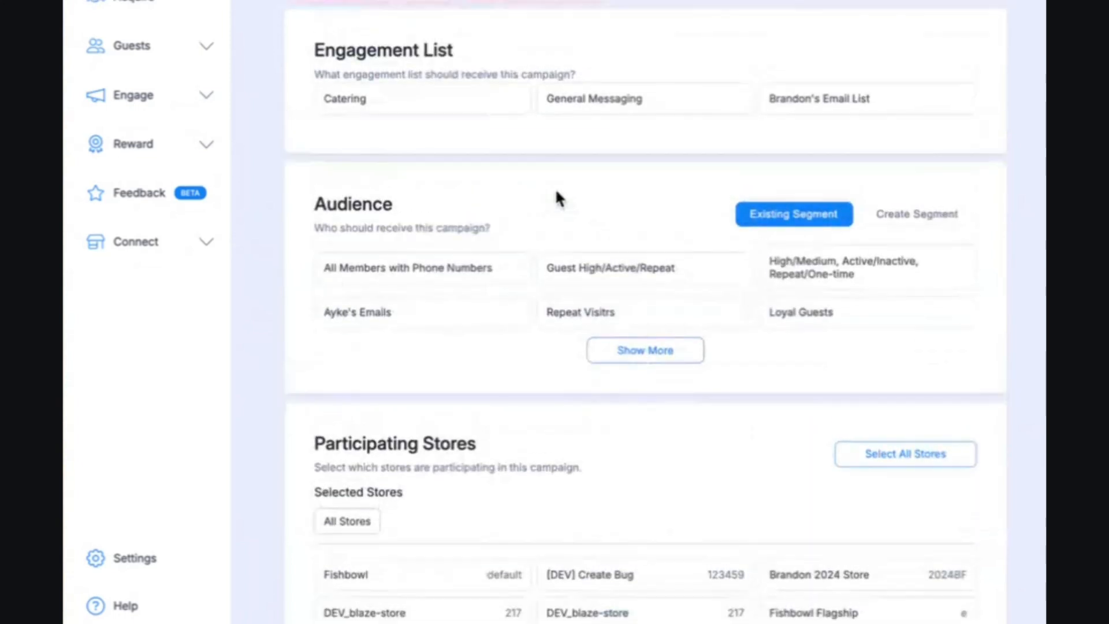
scroll(555, 196, "up", 1)
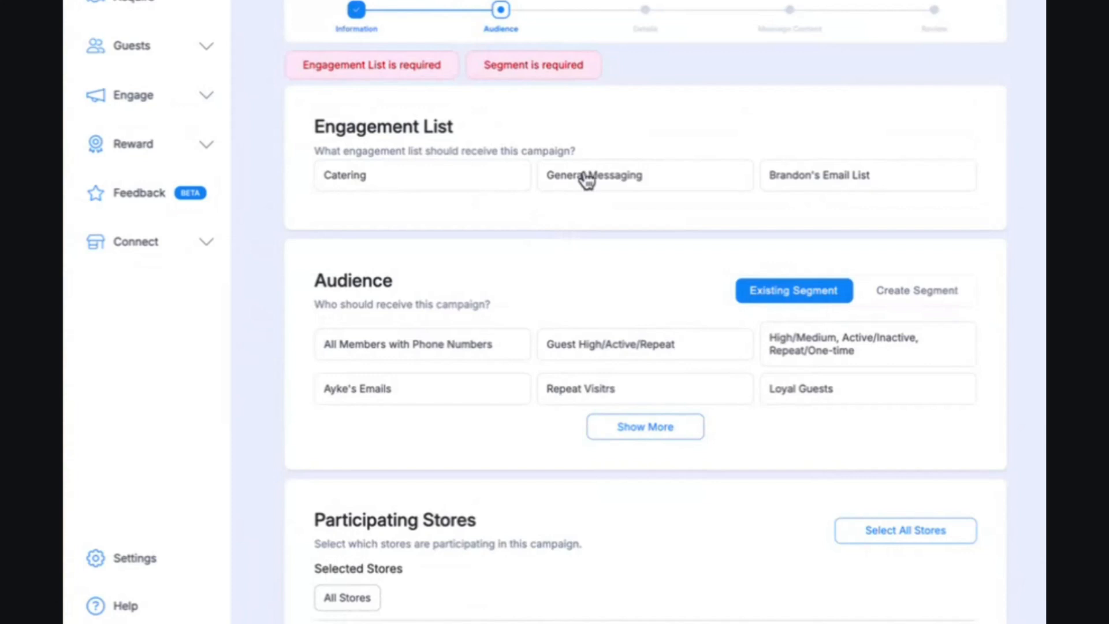
left_click(580, 181)
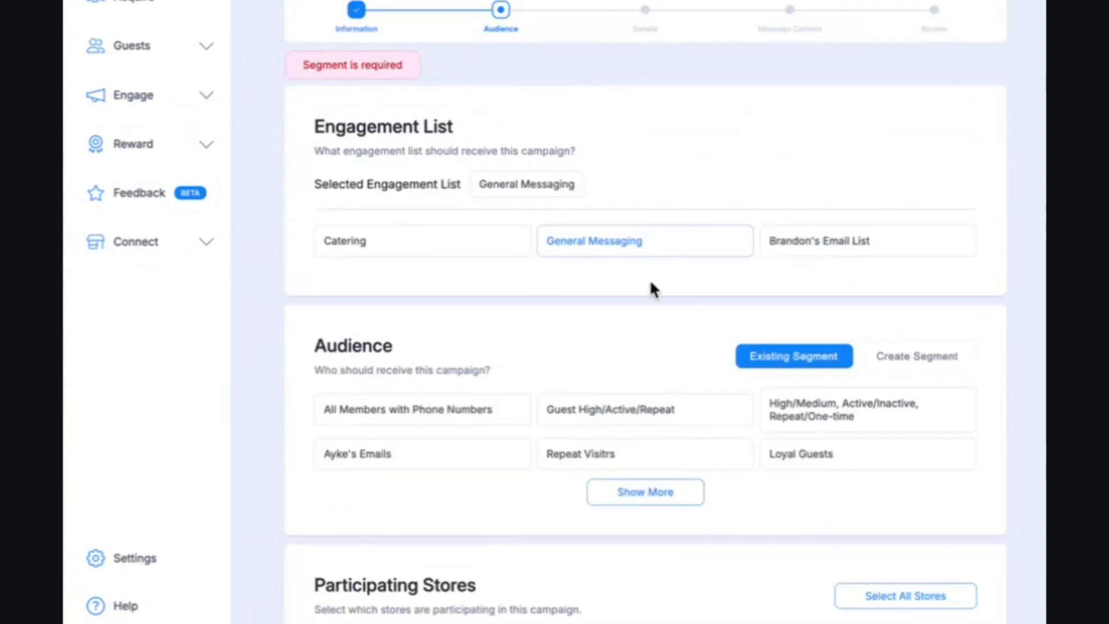
Expand the existing audience segments and choose All Members with Email as the campaign's audience.
scroll(651, 284, "down", 1)
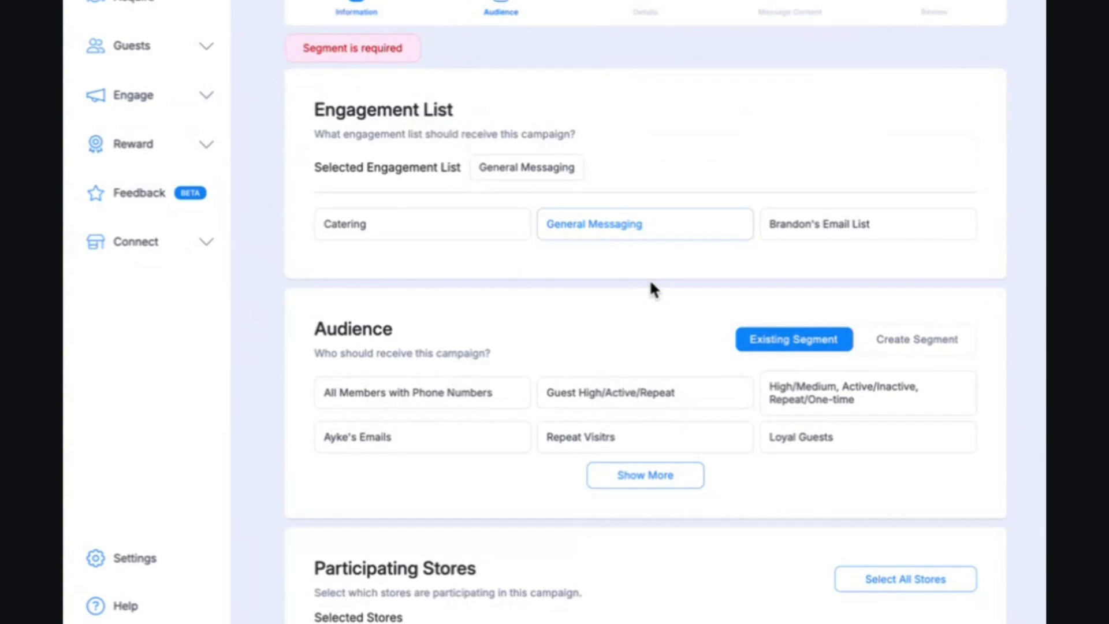
scroll(651, 283, "down", 2)
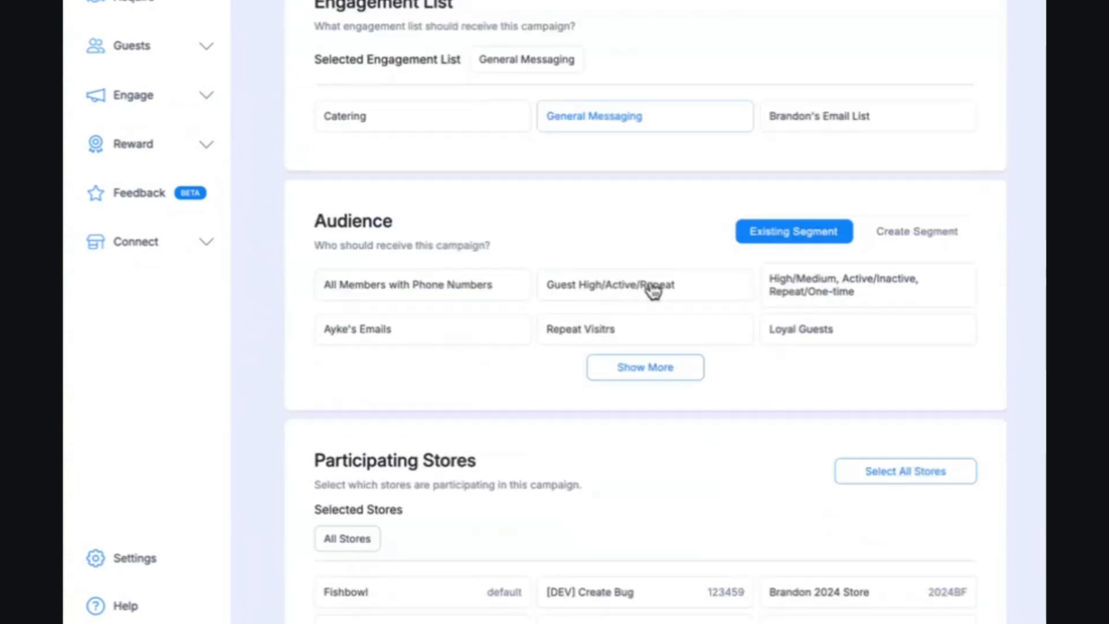
left_click(621, 374)
scroll(623, 378, "down", 3)
scroll(623, 381, "down", 6)
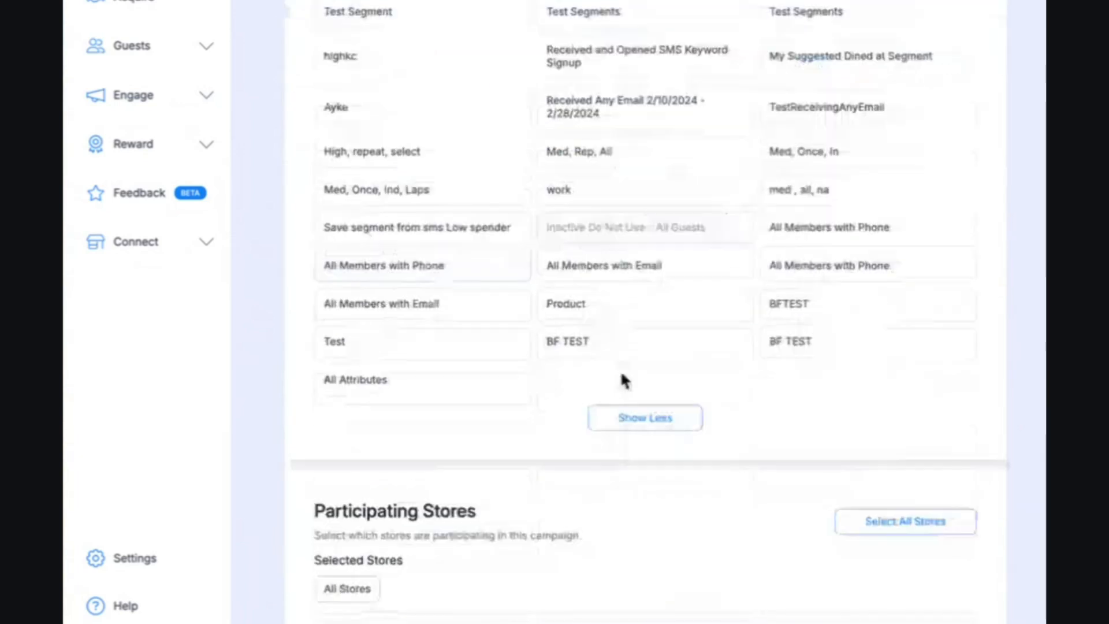
scroll(621, 379, "up", 3)
scroll(622, 378, "up", 3)
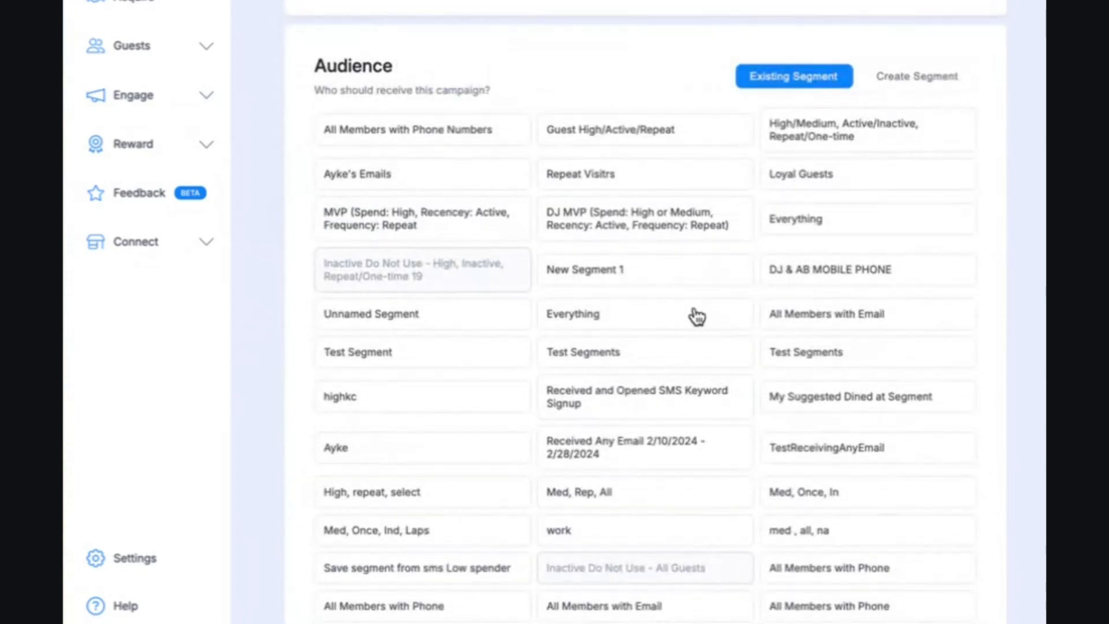
scroll(697, 316, "down", 2)
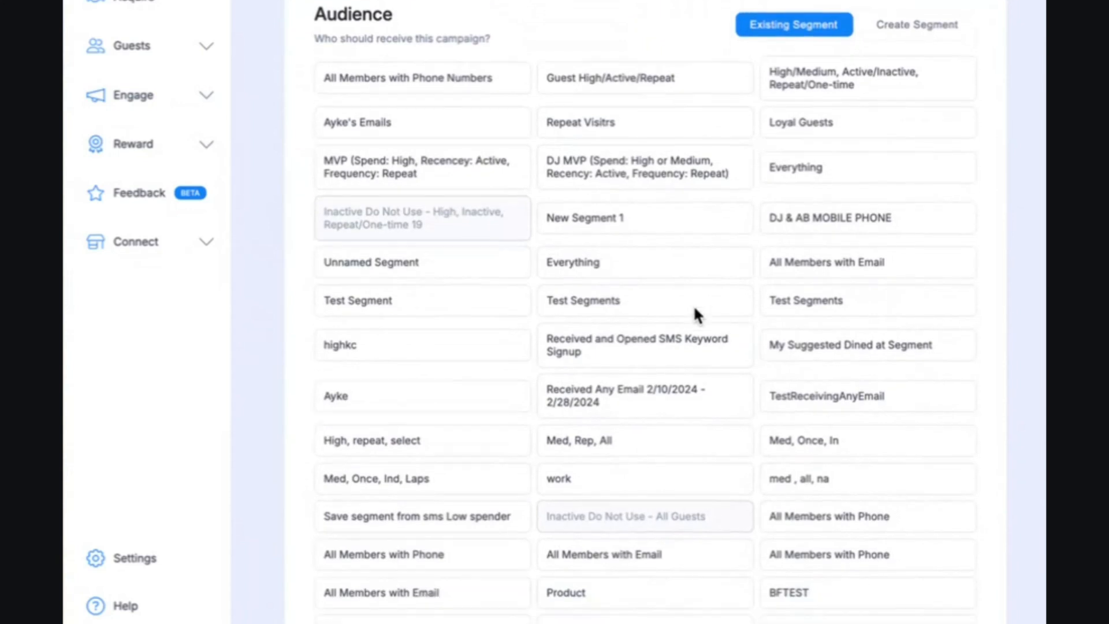
scroll(697, 316, "down", 1)
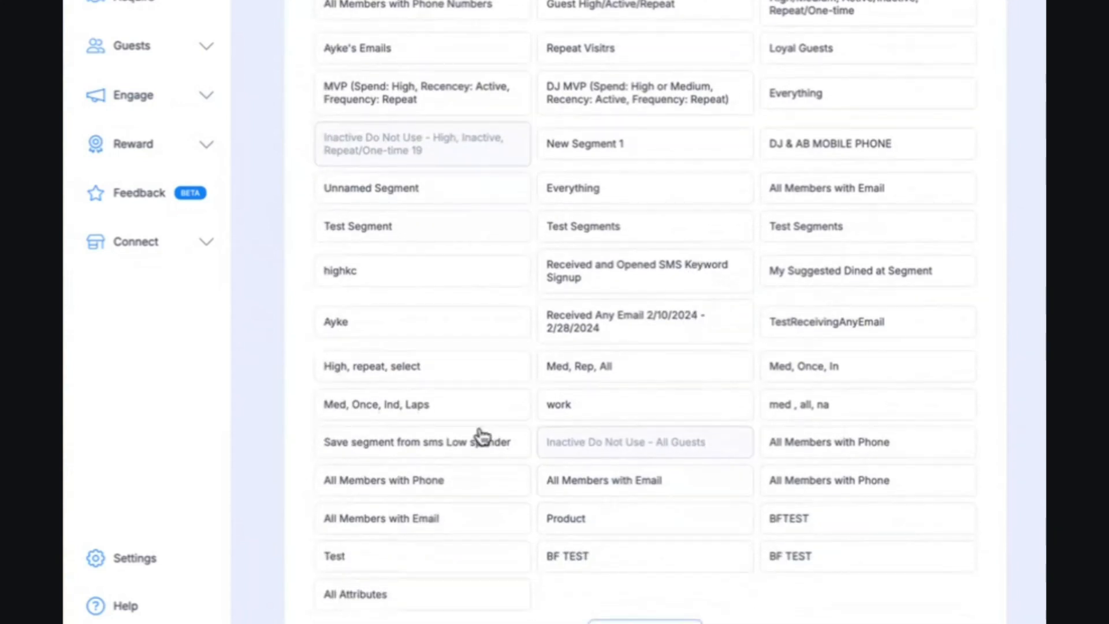
left_click(455, 516)
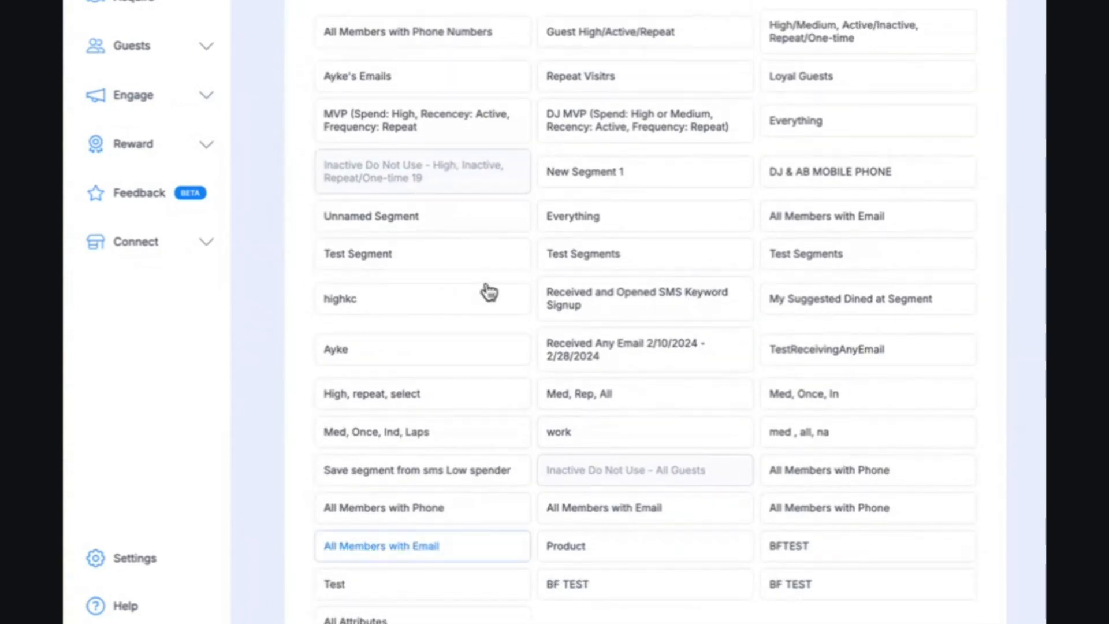
Expand the participating stores and select only Fishbowl and Fishbowl Flagship.
scroll(487, 292, "up", 2)
scroll(487, 292, "down", 5)
scroll(487, 271, "down", 4)
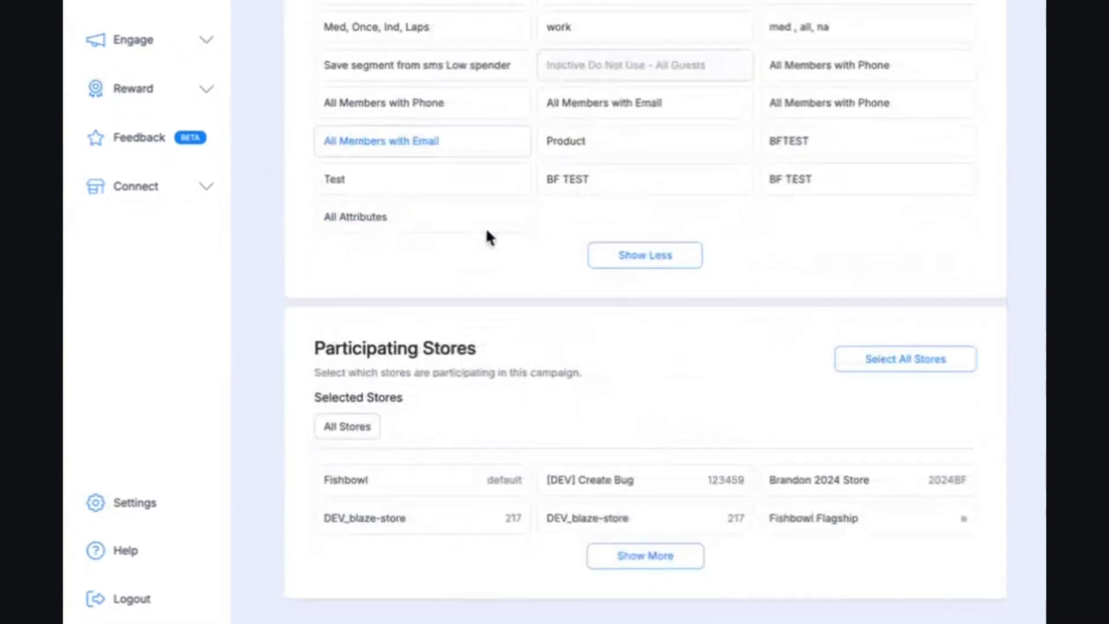
left_click(674, 516)
scroll(667, 374, "down", 2)
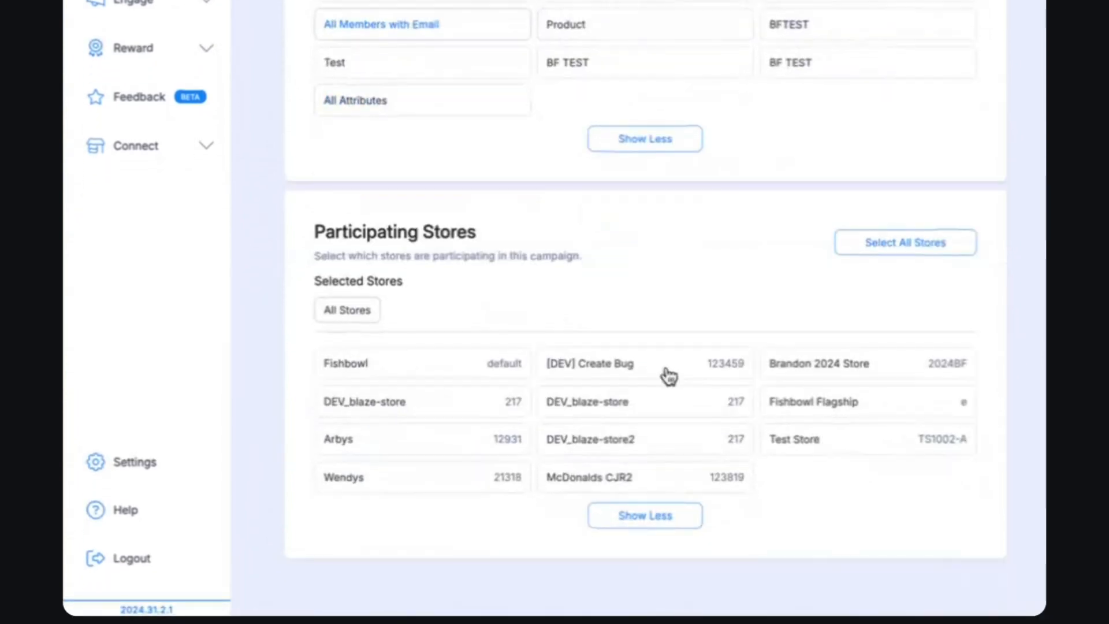
left_click(469, 379)
left_click(795, 423)
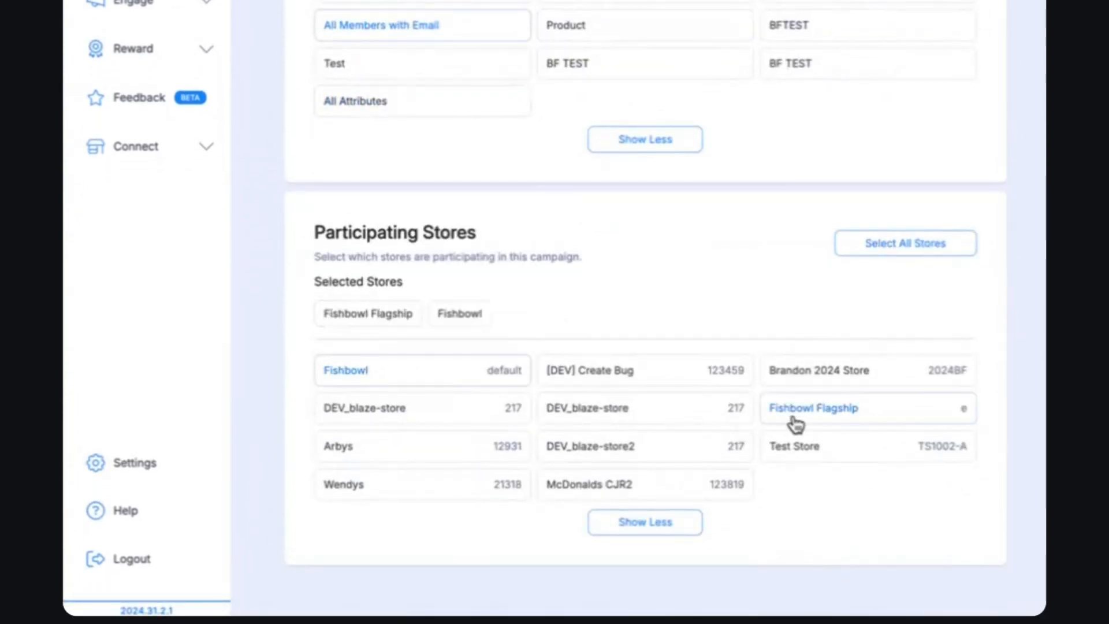
Include all stores as participants and advance to the campaign's Details stage.
left_click(921, 249)
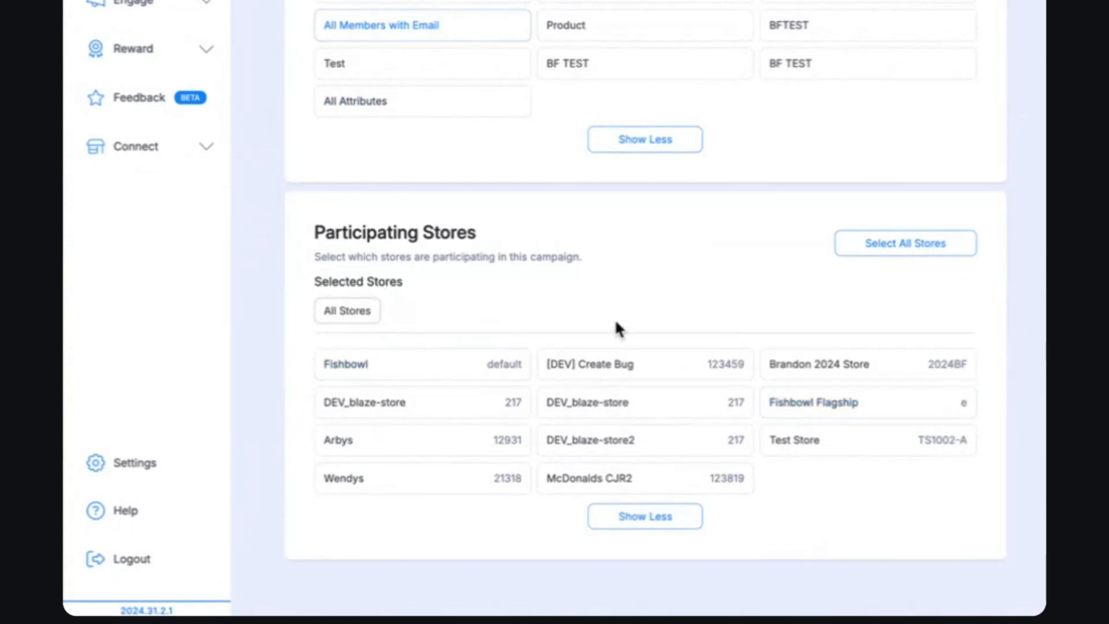
scroll(616, 323, "up", 15)
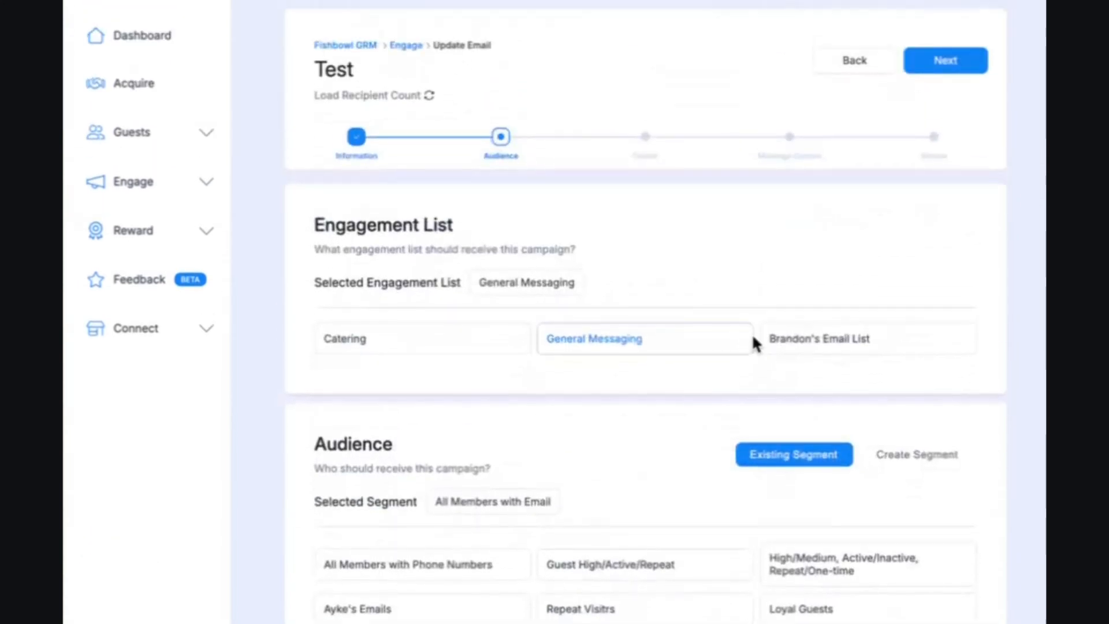
scroll(750, 334, "up", 2)
left_click(961, 124)
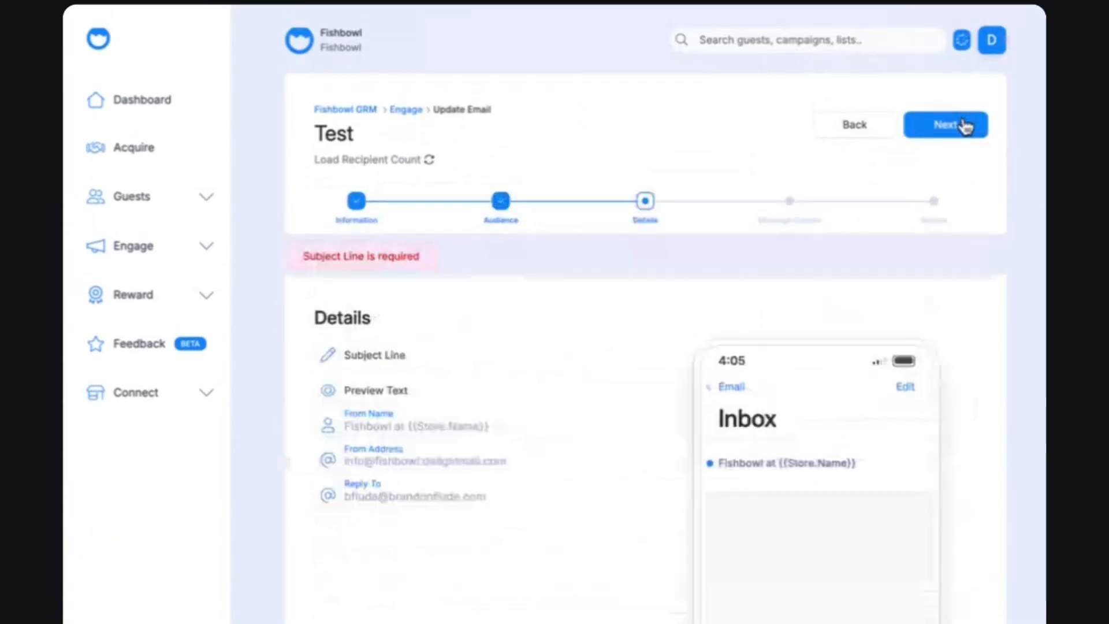
Set the subject line to "Welcome to the e-club!" and the preview text to "Here $5 off", and continue to the message content.
left_click(463, 358)
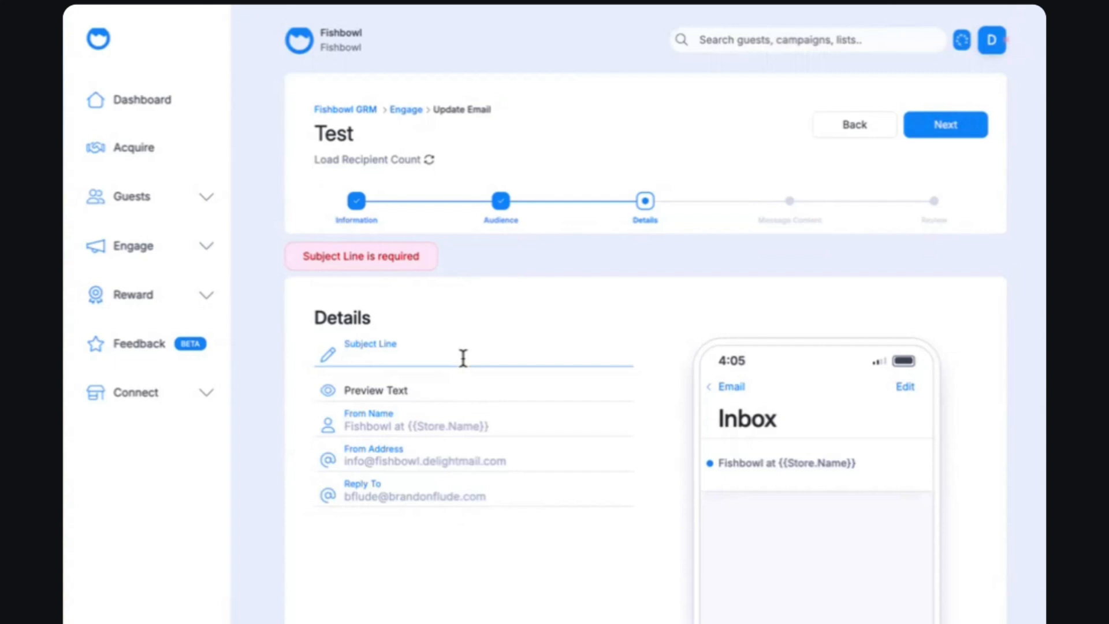
type("Welcome to the")
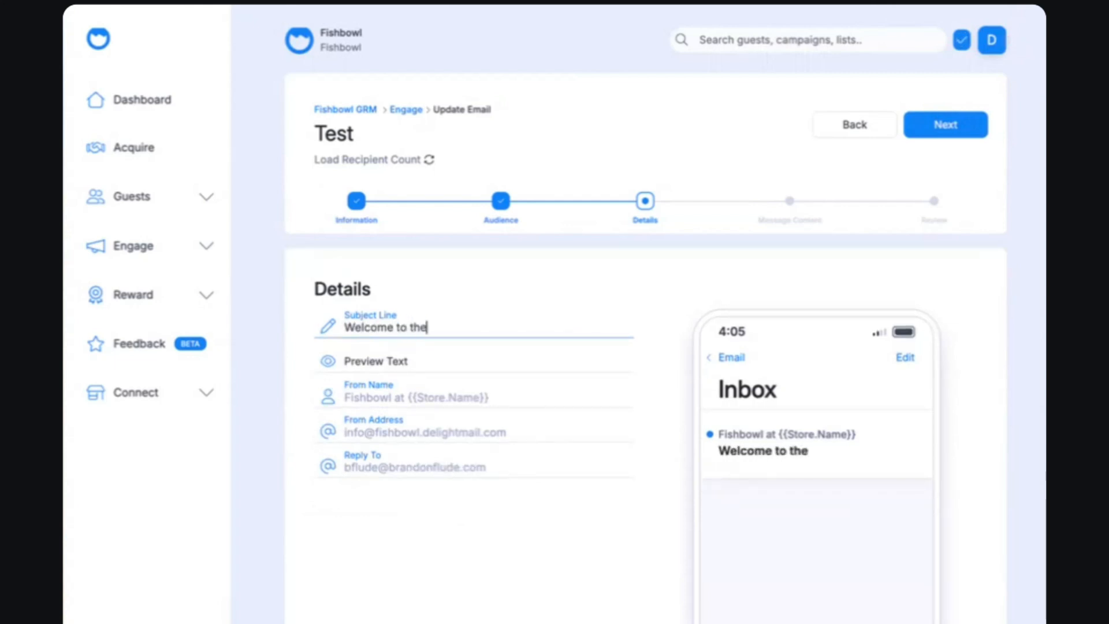
type(" 2e-club!")
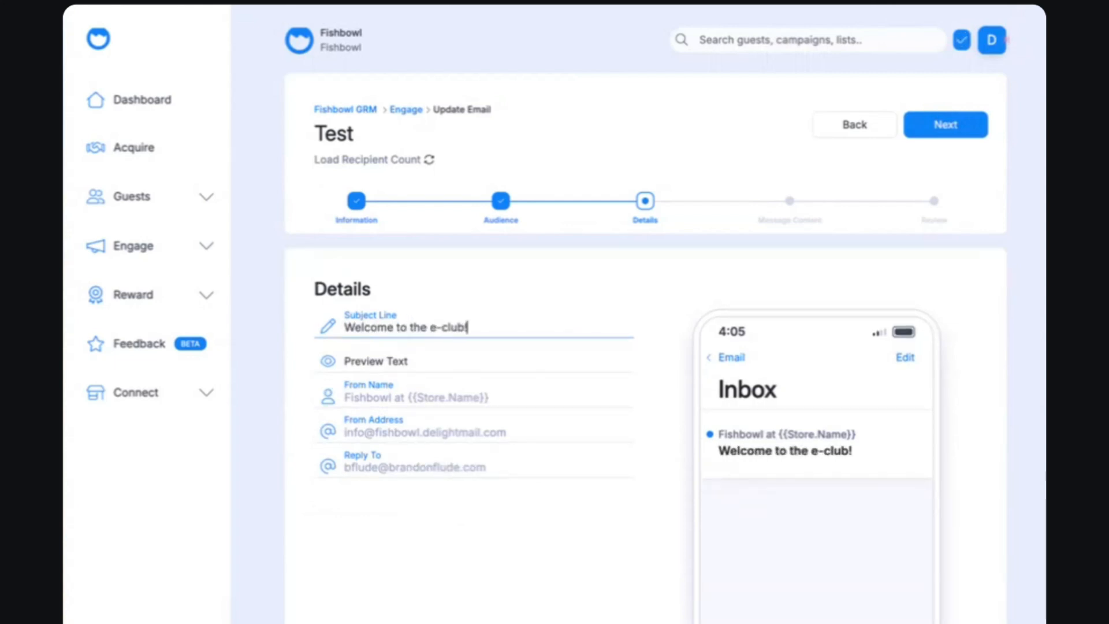
left_click(345, 362)
type("H")
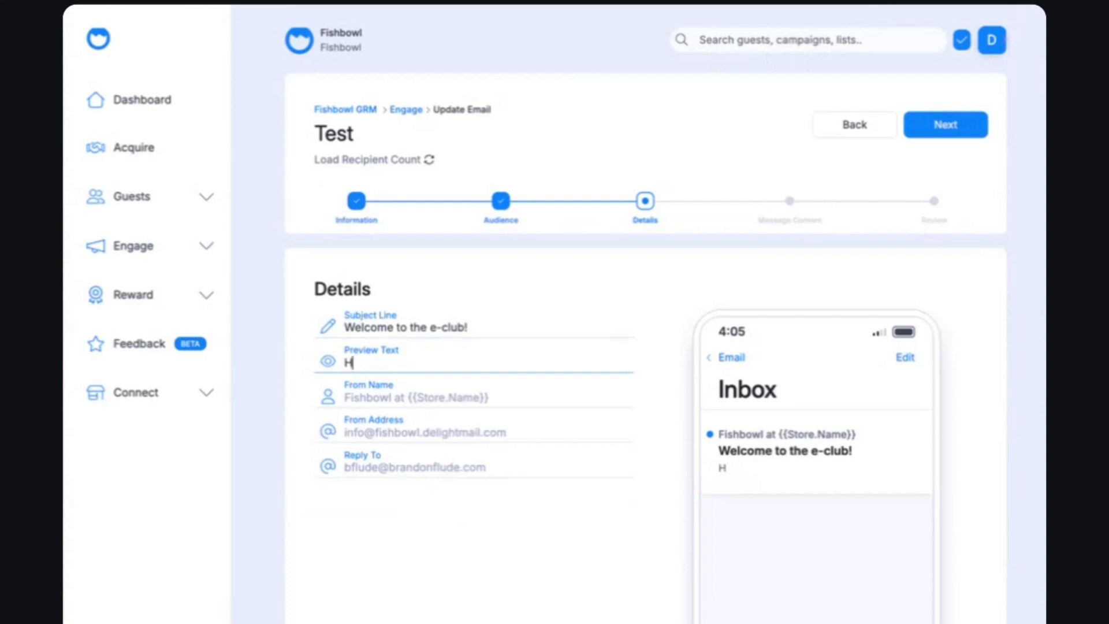
type("ere $5 off")
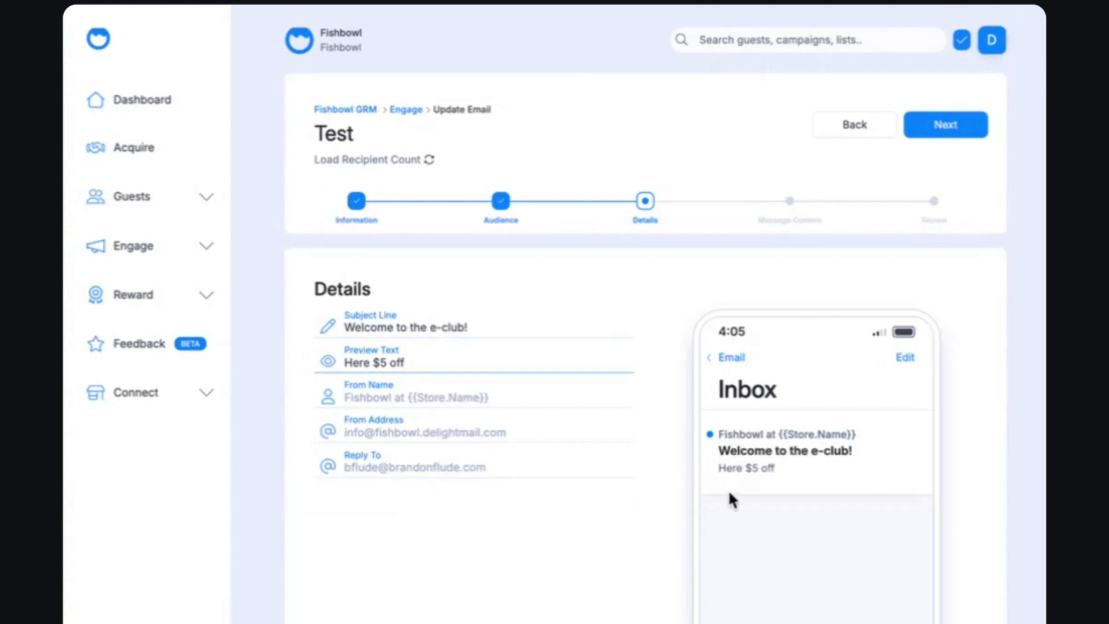
left_click(927, 134)
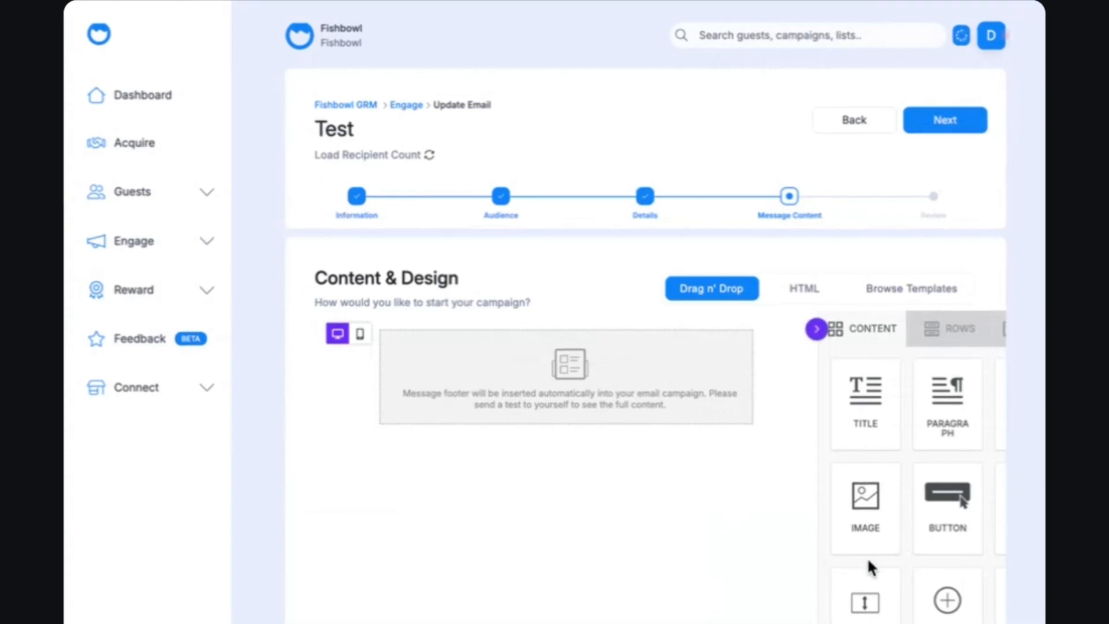
Try to switch the message content from the drag-and-drop design to custom HTML.
scroll(868, 566, "right", 2)
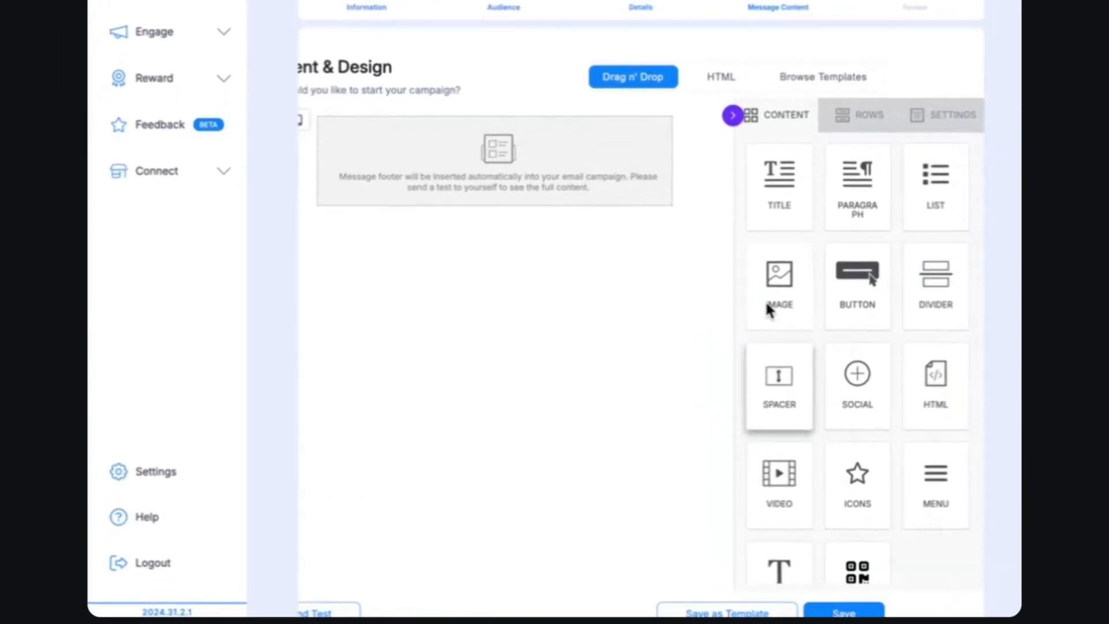
scroll(632, 335, "left", 2)
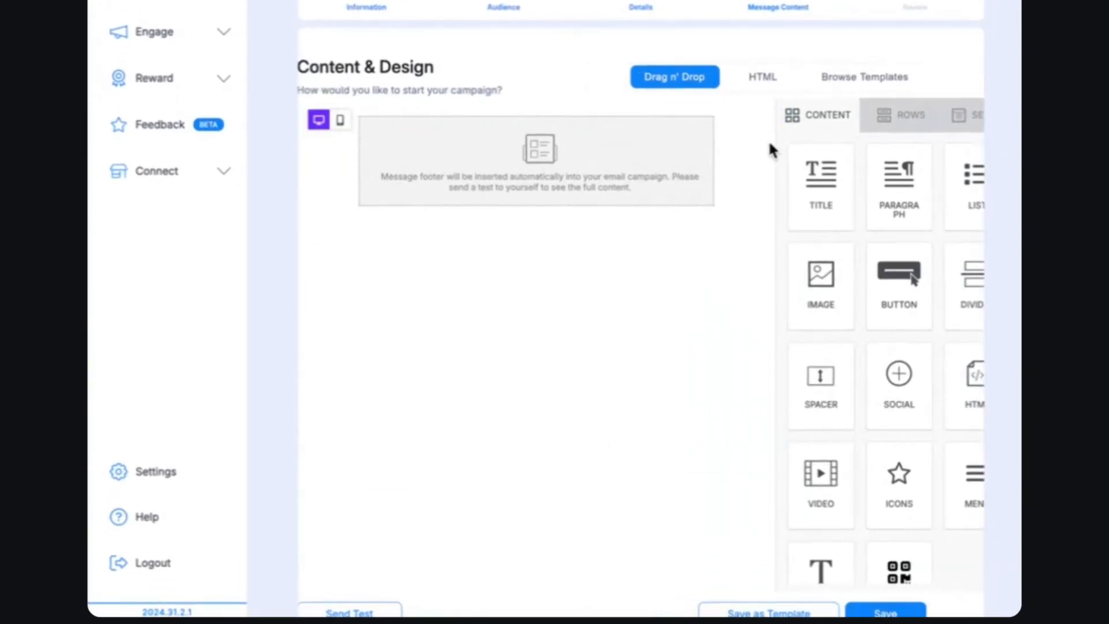
left_click(751, 86)
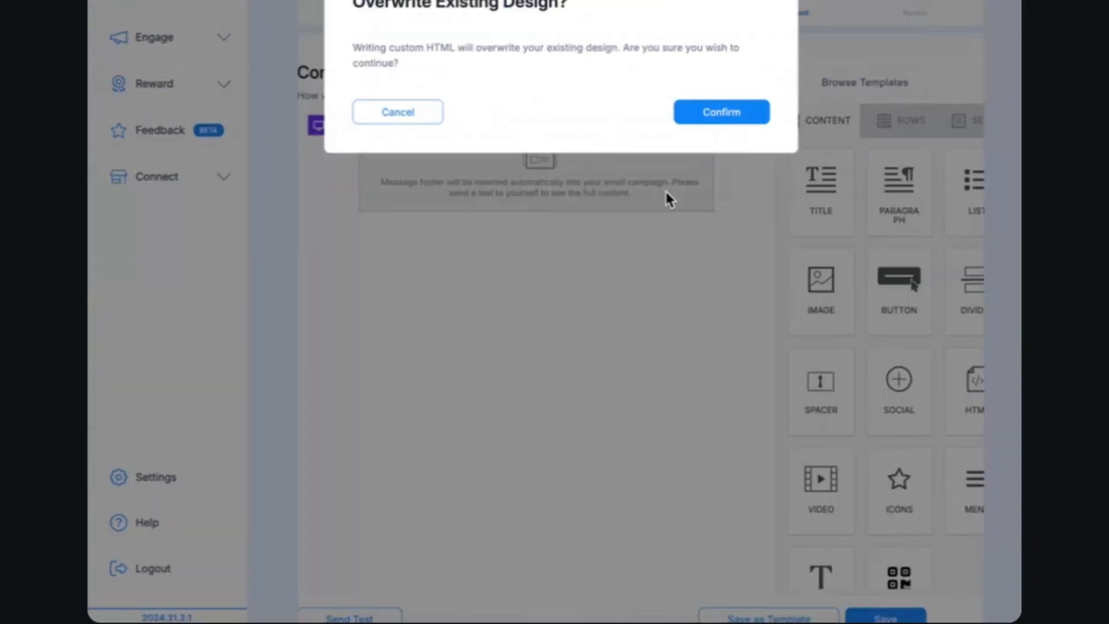
left_click(323, 14)
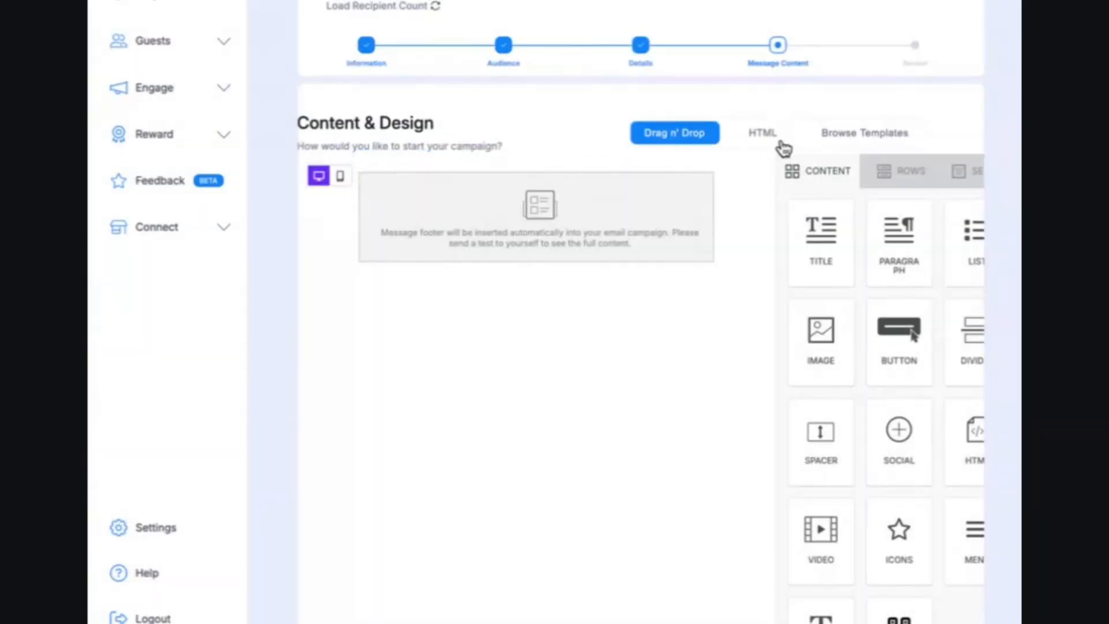
Browse the email template gallery for a starting design for the campaign.
left_click(851, 138)
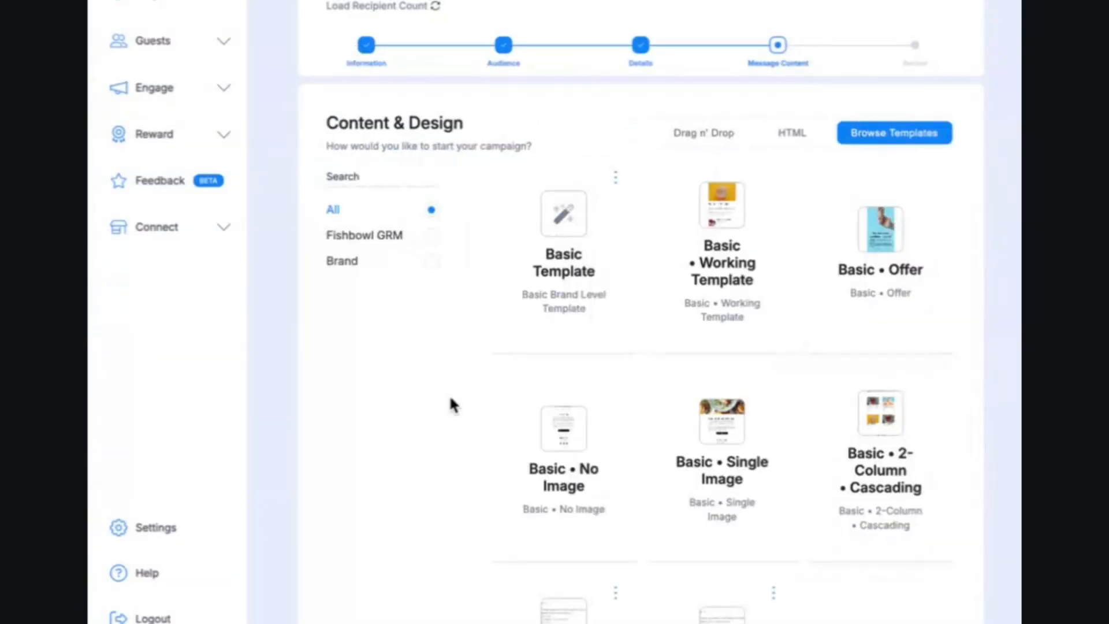
scroll(451, 395, "down", 1)
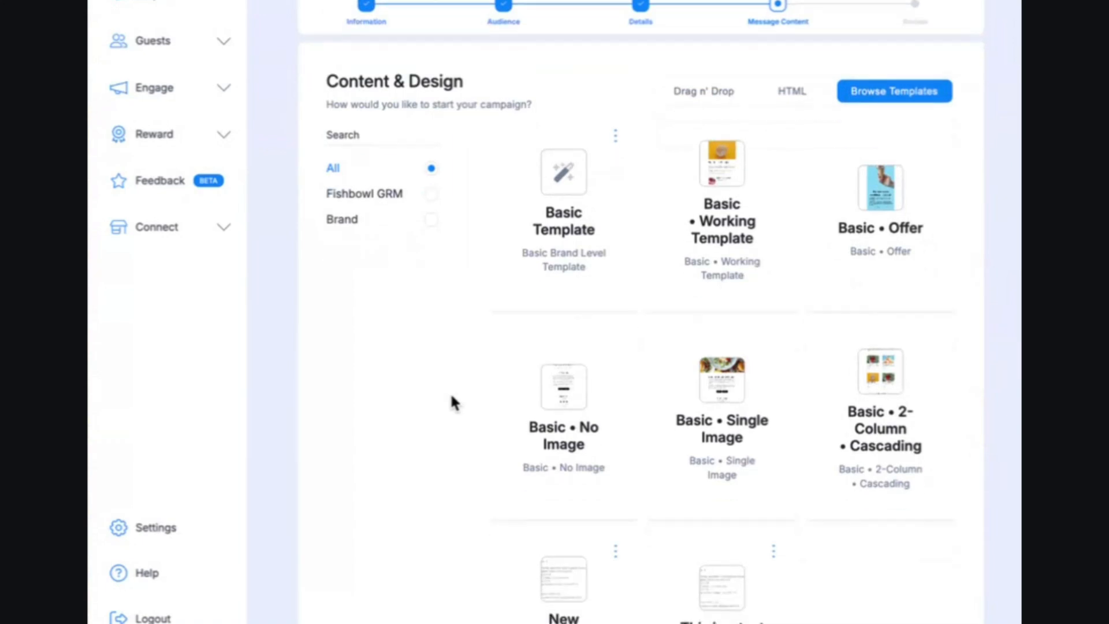
scroll(458, 456, "down", 2)
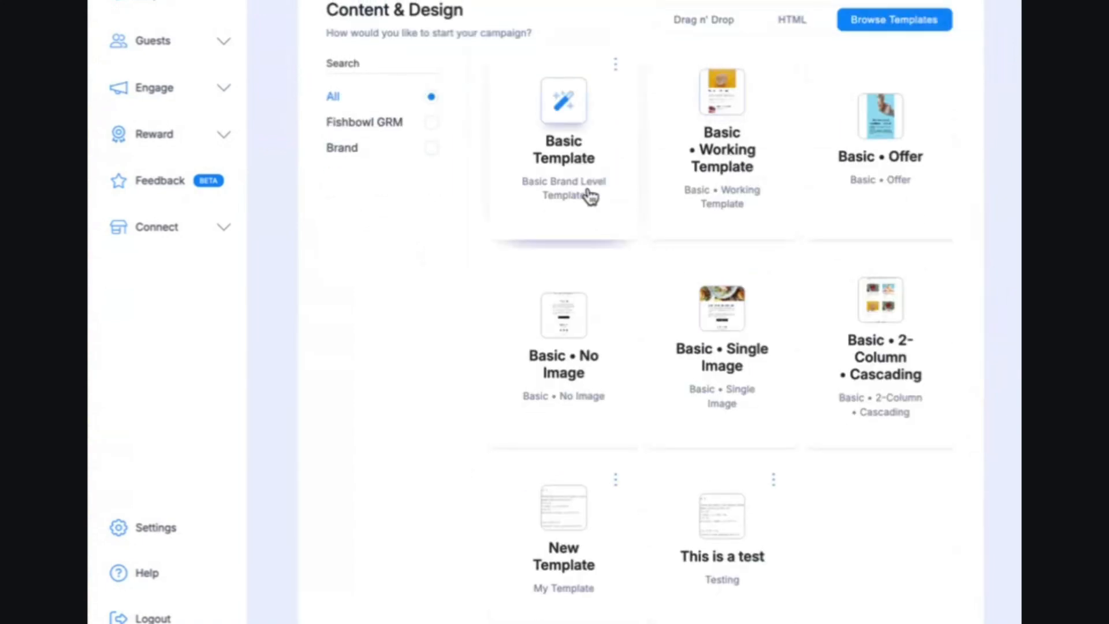
Load the food-photo template with the Gourmet Brunch Adventure heading into the design editor and look through it.
left_click(731, 140)
left_click(725, 166)
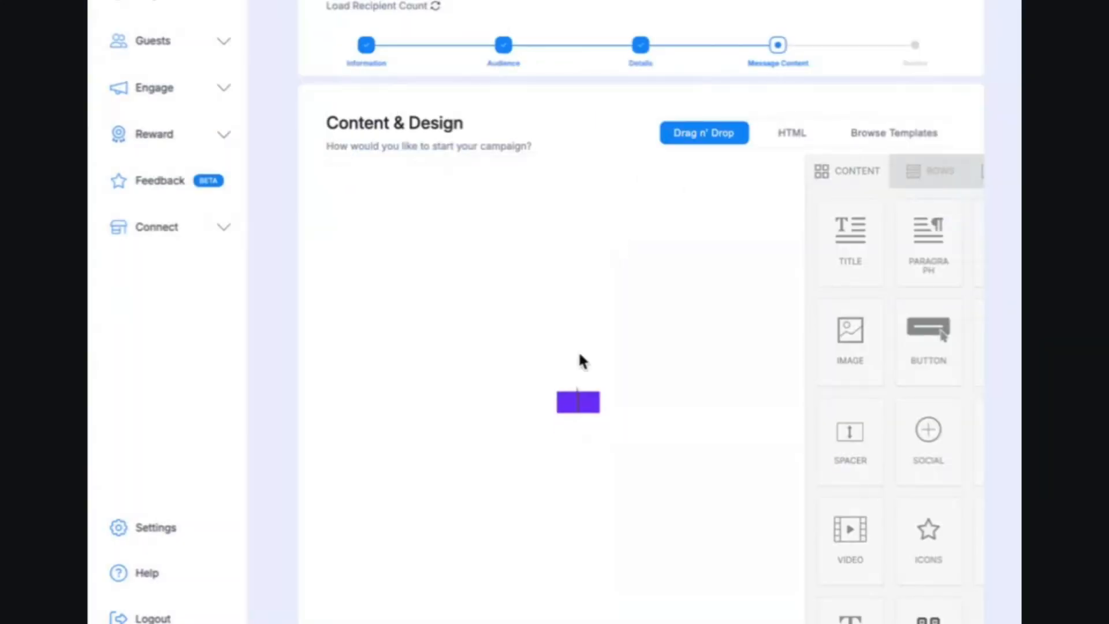
scroll(579, 354, "down", 8)
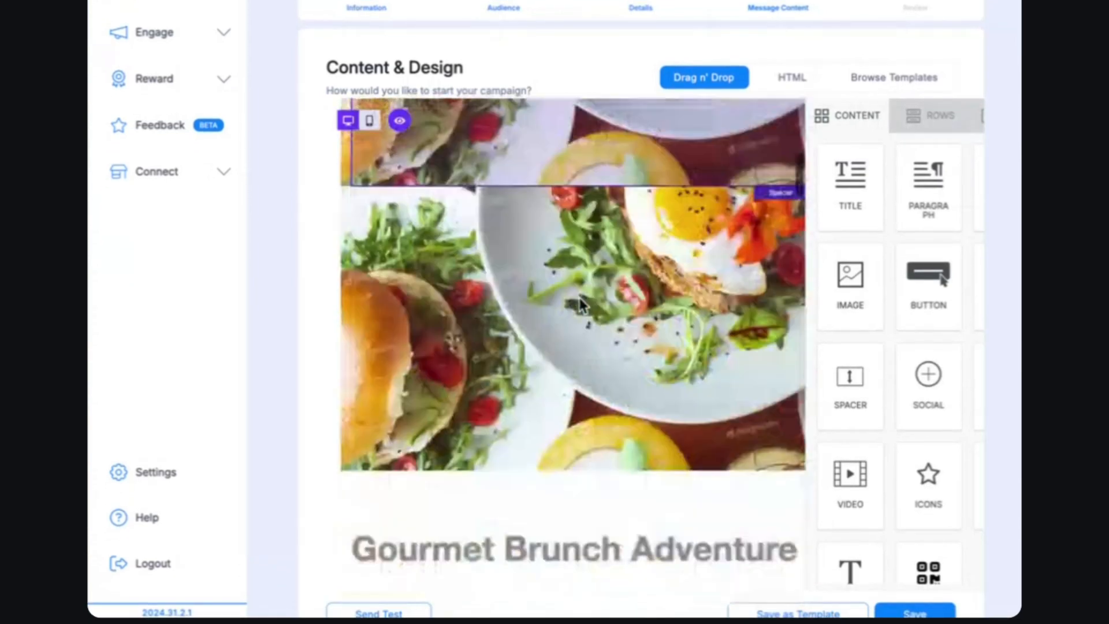
scroll(581, 304, "down", 4)
Replace the existing design with the Basic • Offer template, confirm the overwrite, and look through the new layout.
left_click(866, 78)
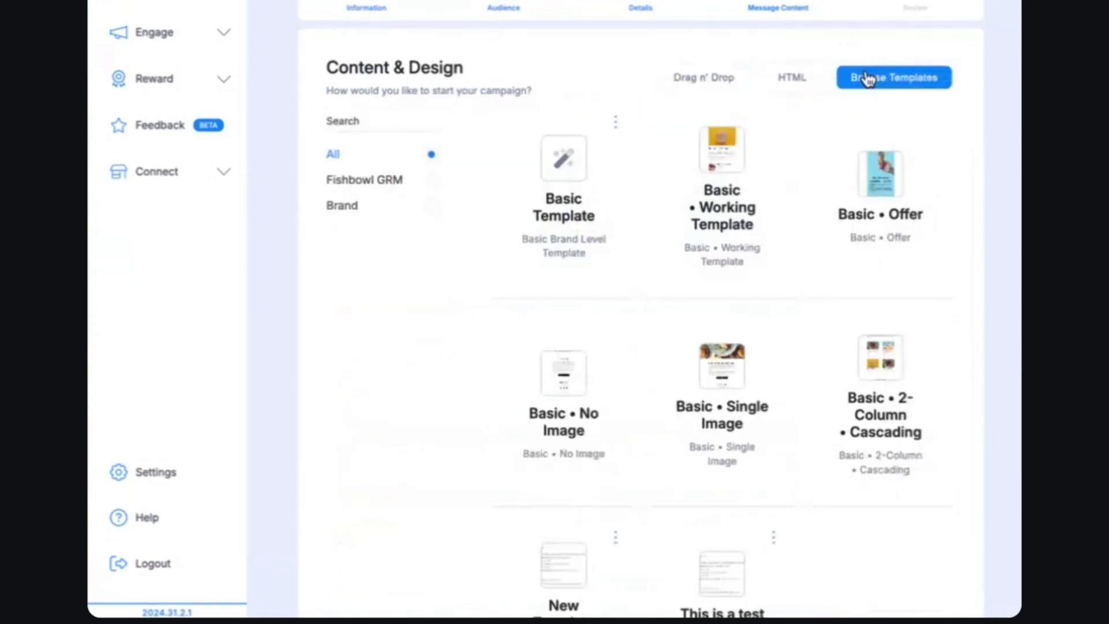
left_click(868, 192)
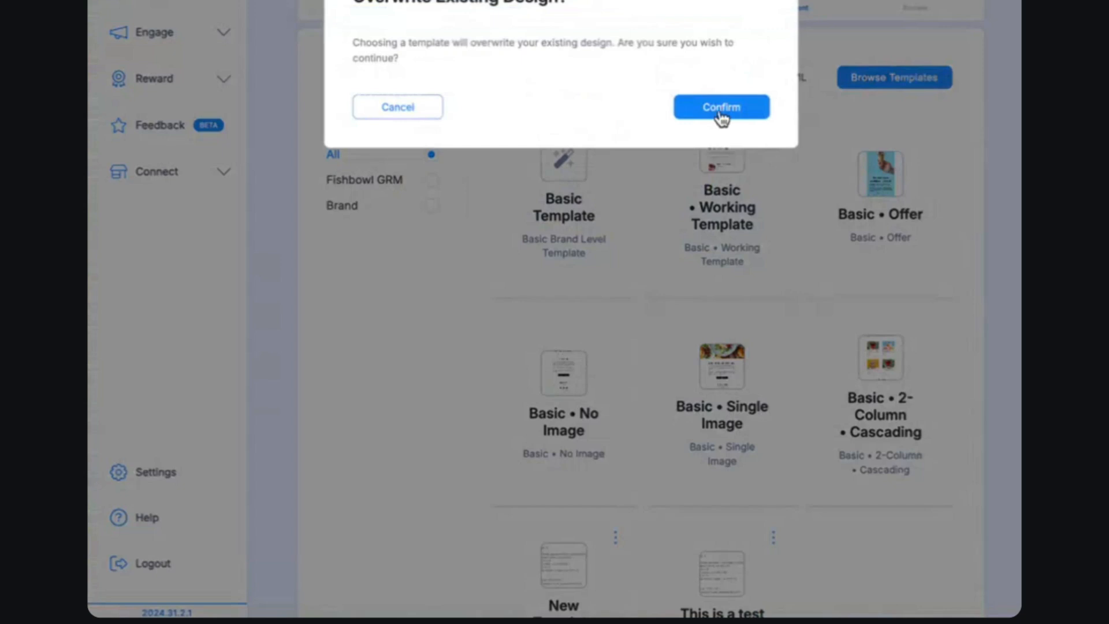
left_click(719, 110)
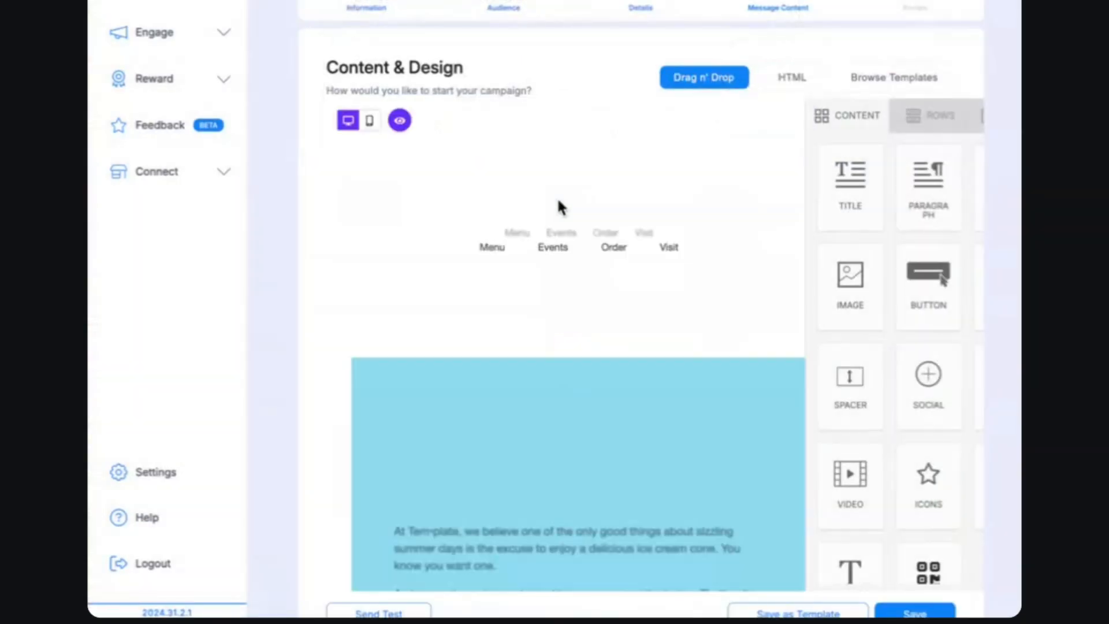
scroll(563, 231, "down", 10)
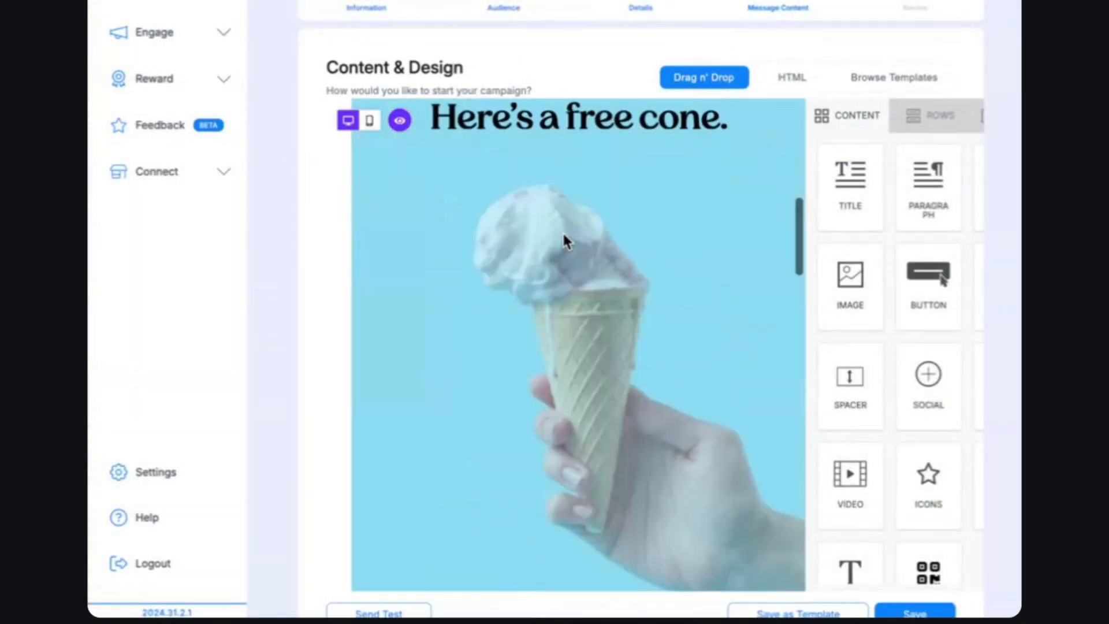
scroll(564, 237, "down", 8)
scroll(563, 237, "up", 15)
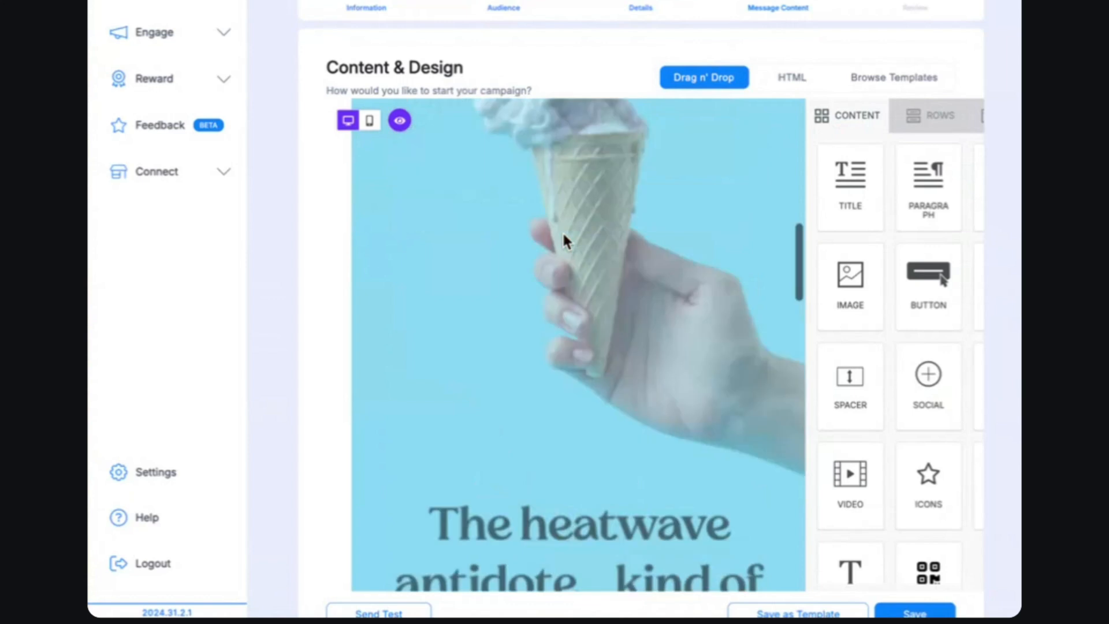
scroll(562, 230, "up", 5)
scroll(499, 133, "up", 1)
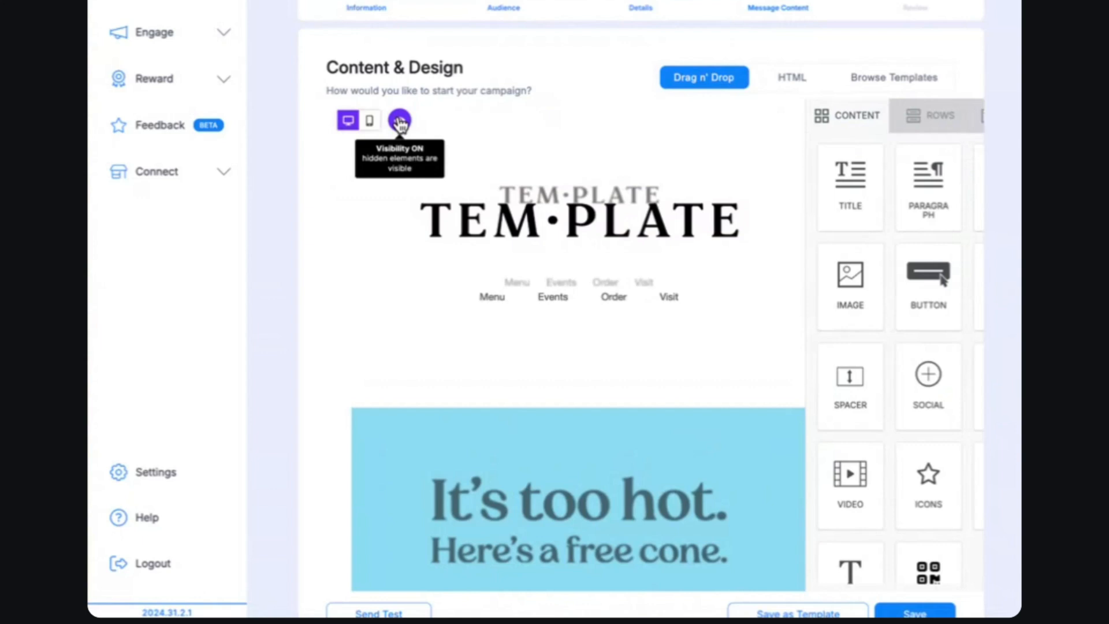
Turn off the visibility of hidden elements in the design editor and check the desktop layout.
scroll(522, 103, "down", 1)
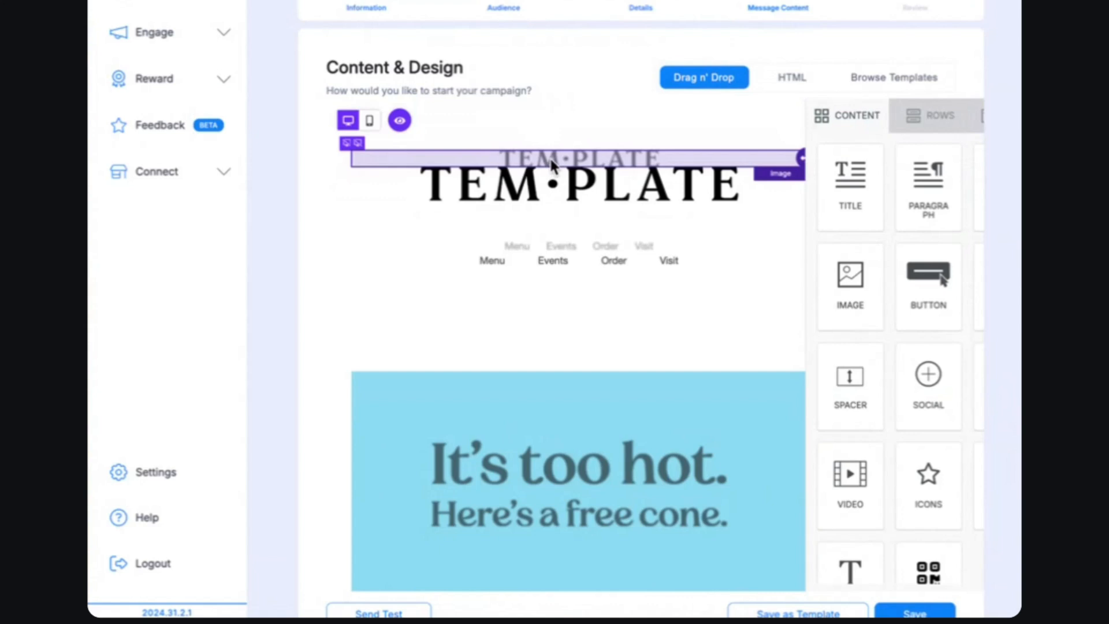
left_click(411, 134)
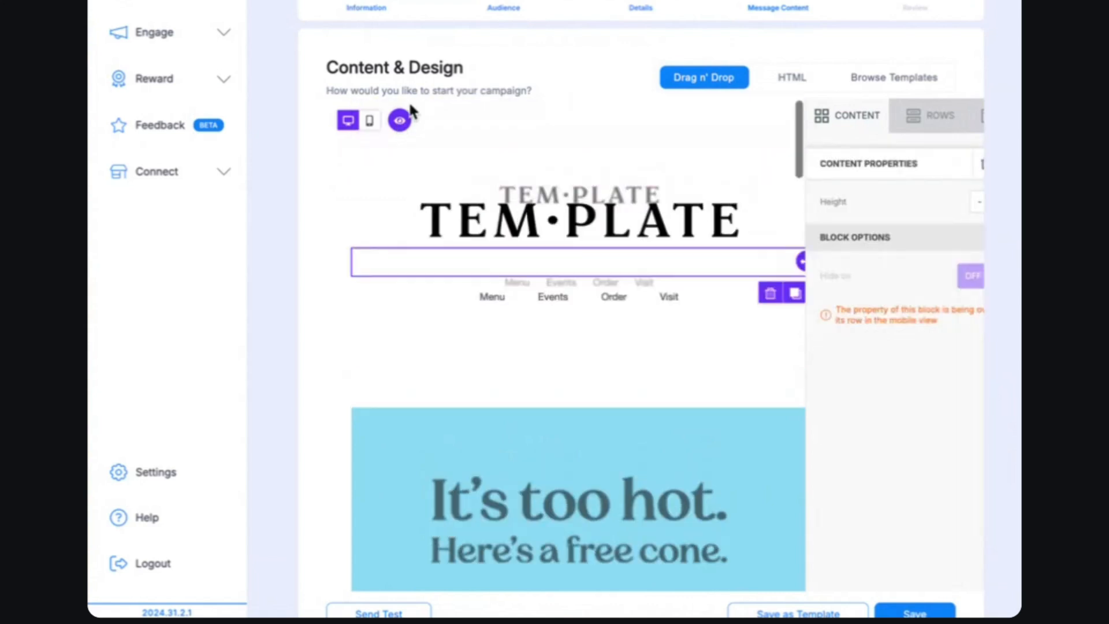
left_click(400, 120)
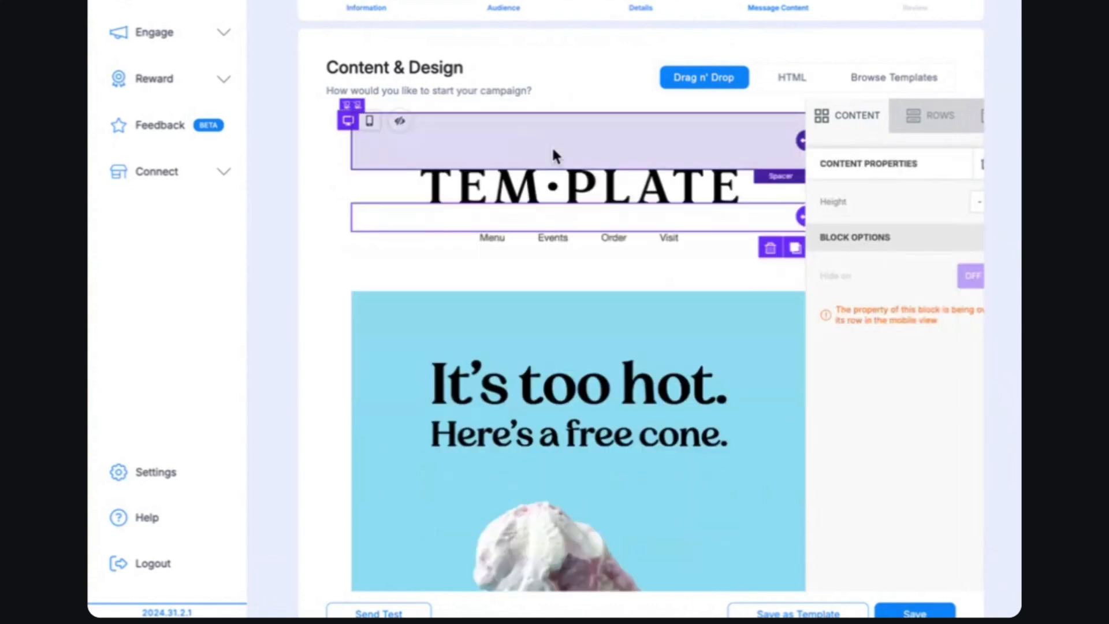
scroll(553, 152, "down", 2)
scroll(552, 150, "down", 10)
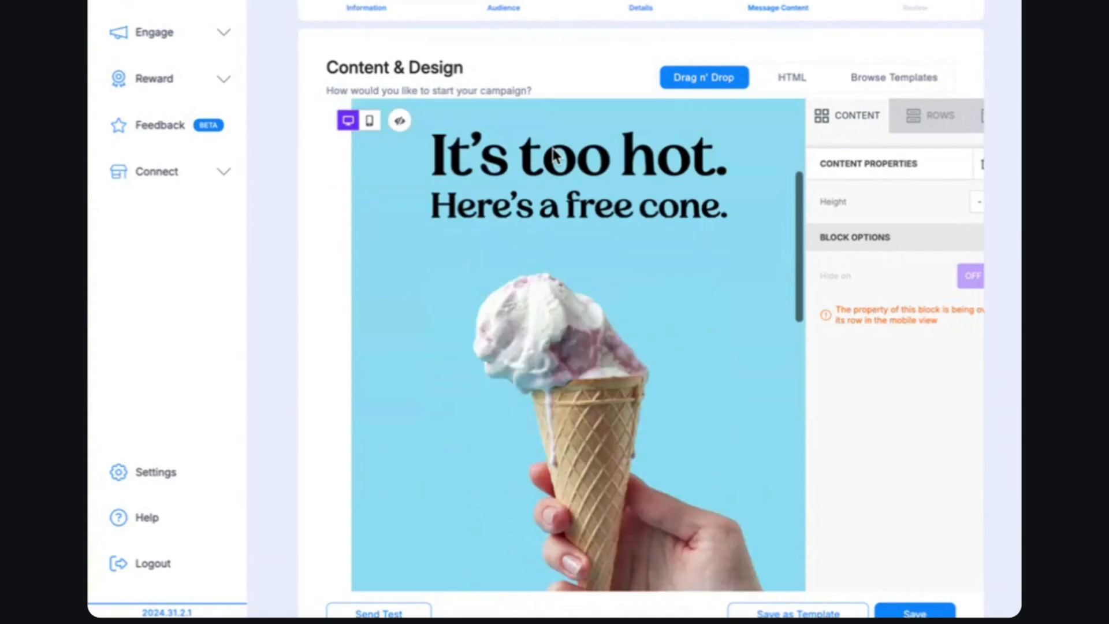
scroll(554, 155, "up", 10)
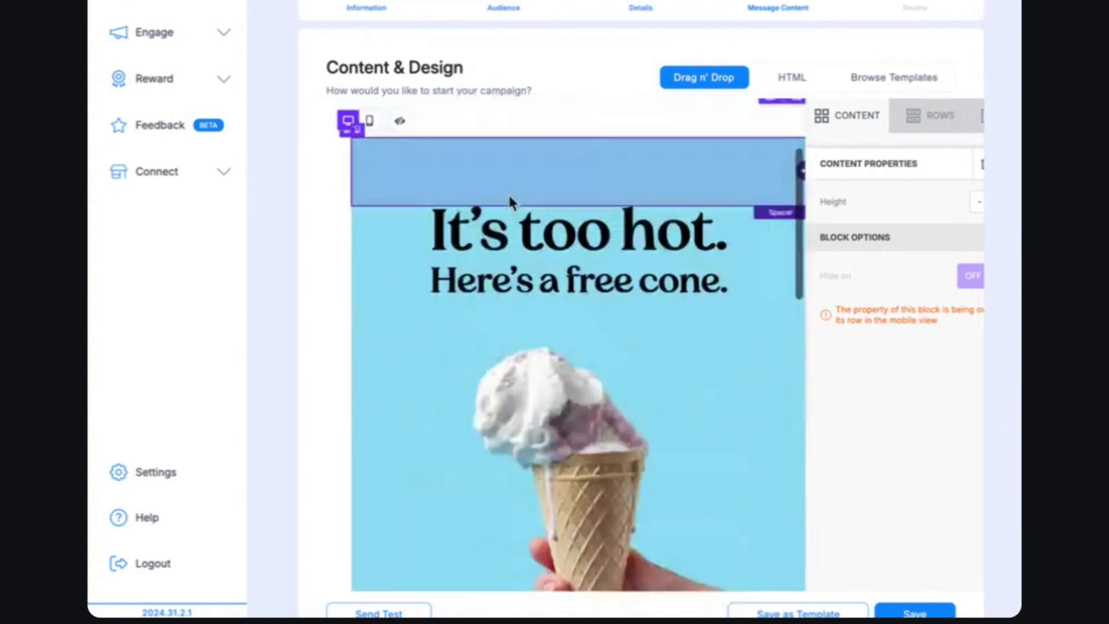
Preview the email design in the mobile view and return to the desktop view.
left_click(369, 120)
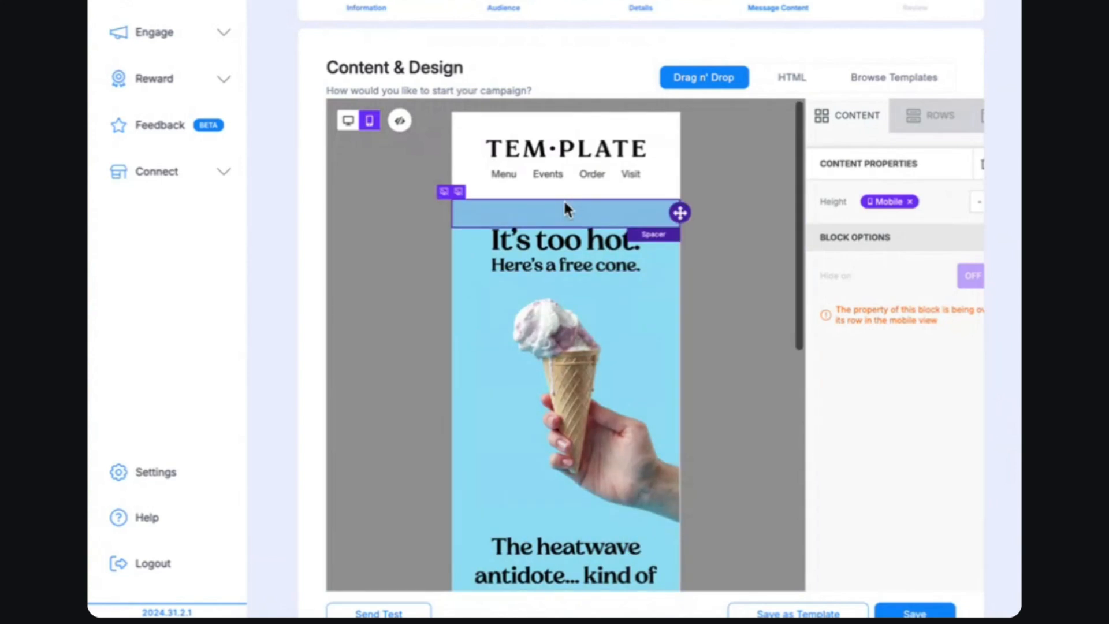
scroll(566, 203, "down", 10)
scroll(566, 204, "up", 10)
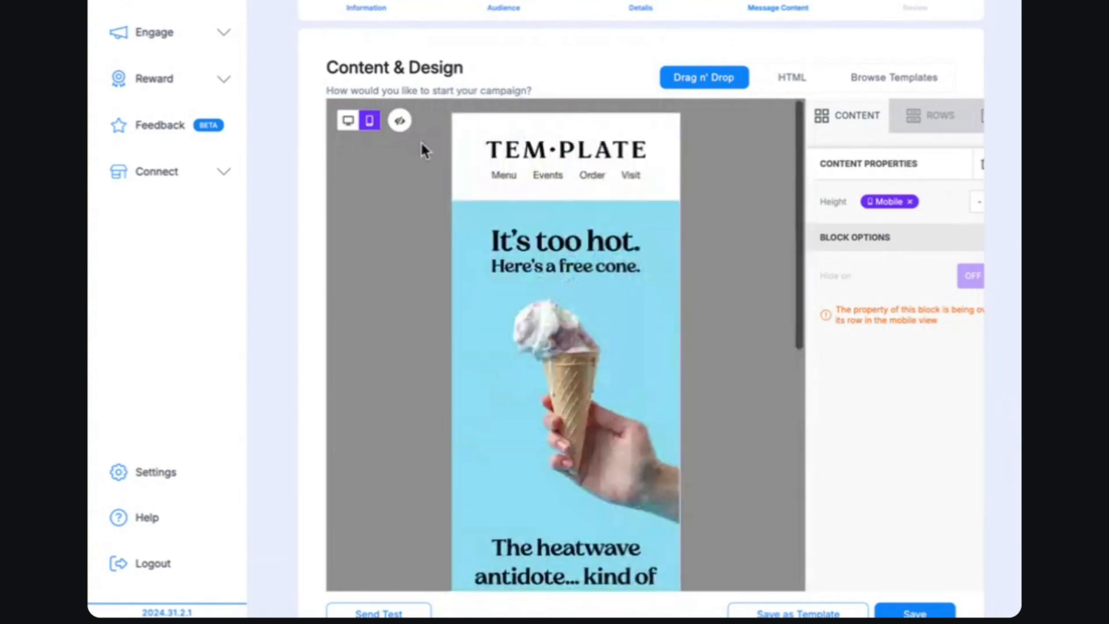
left_click(348, 121)
scroll(578, 240, "down", 3)
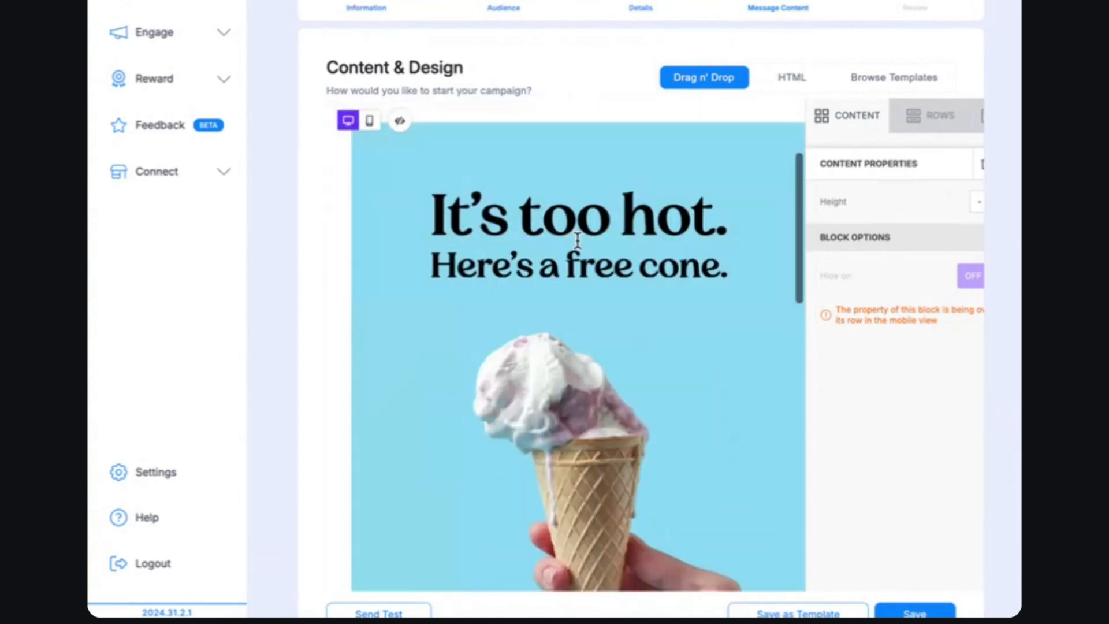
Examine the content properties of the "It's too hot" headline image and the ice cream image below it.
left_click(590, 250)
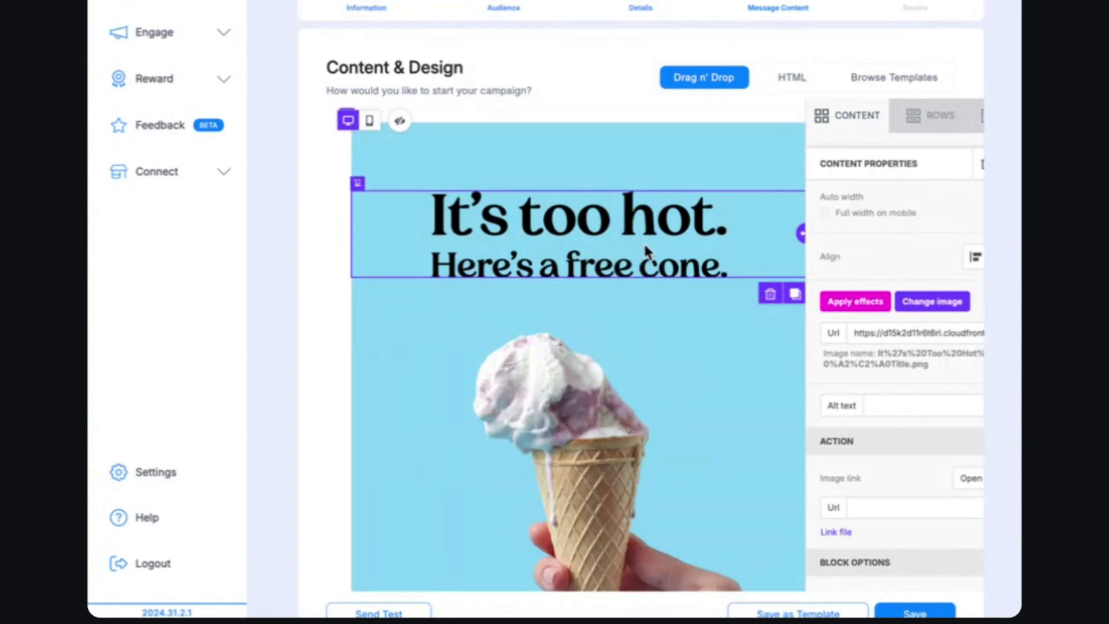
left_click(883, 332)
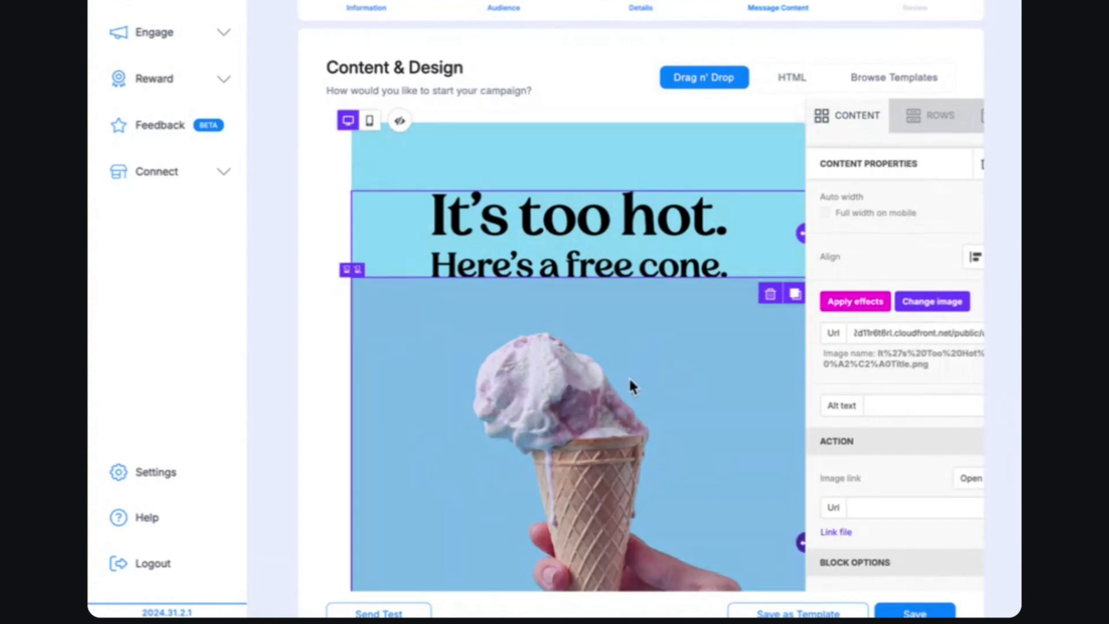
left_click(631, 382)
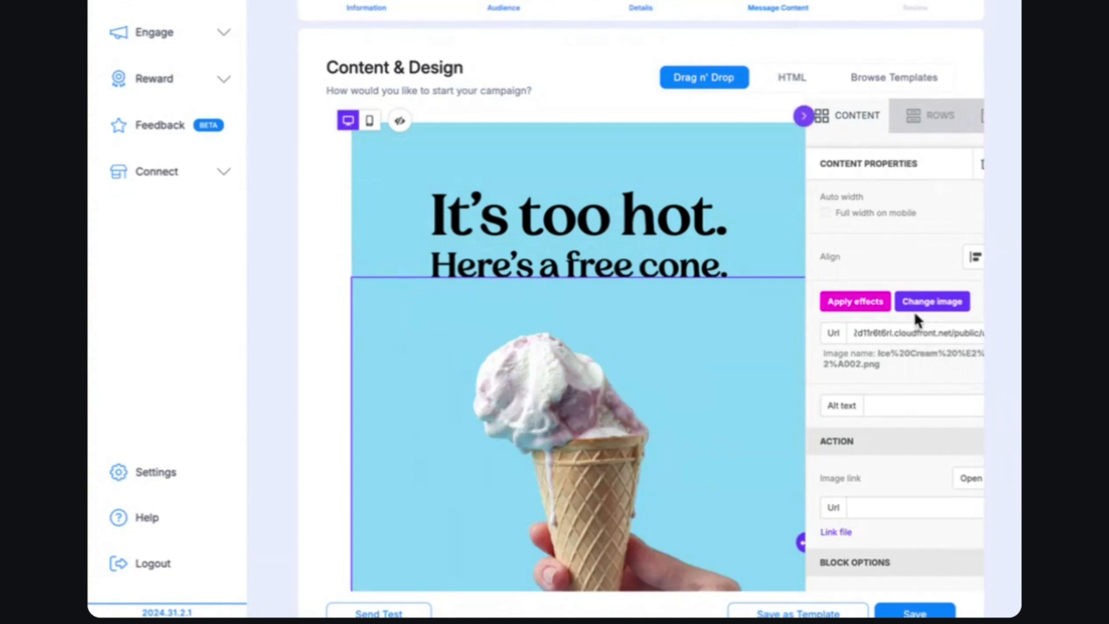
scroll(606, 263, "up", 3)
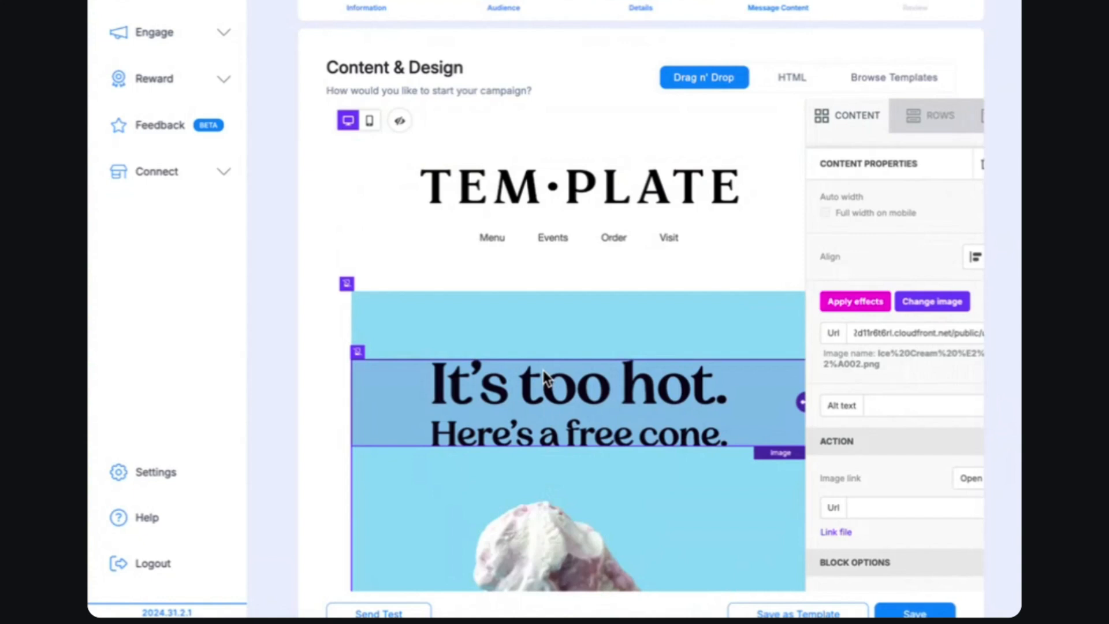
Examine the link options for the word Menu in the header navigation, without inserting a link.
double_click(490, 237)
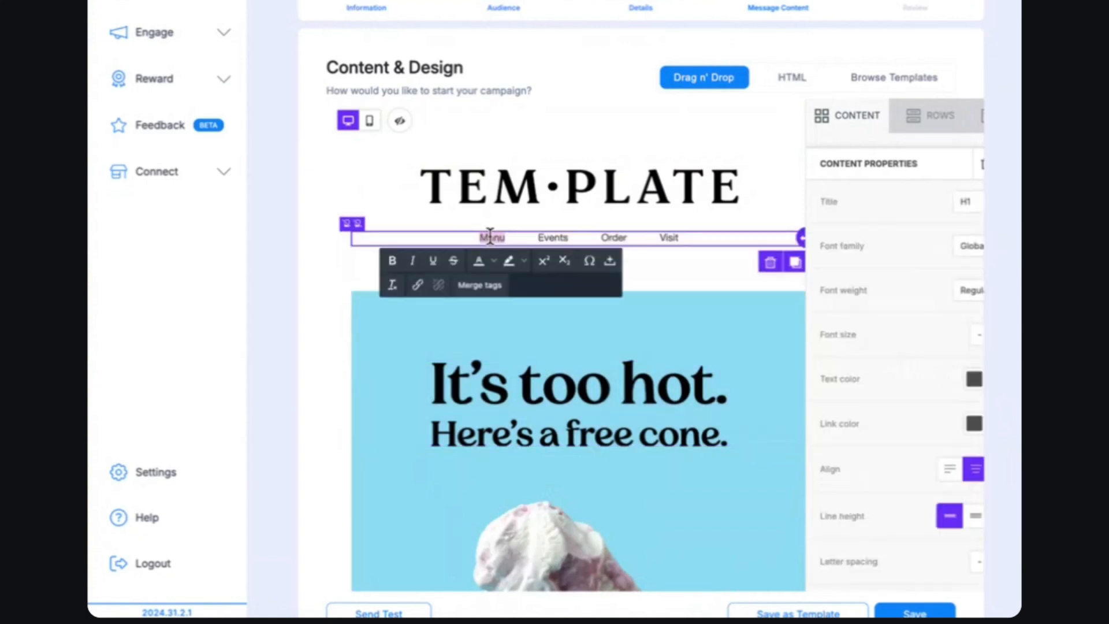
left_click(418, 285)
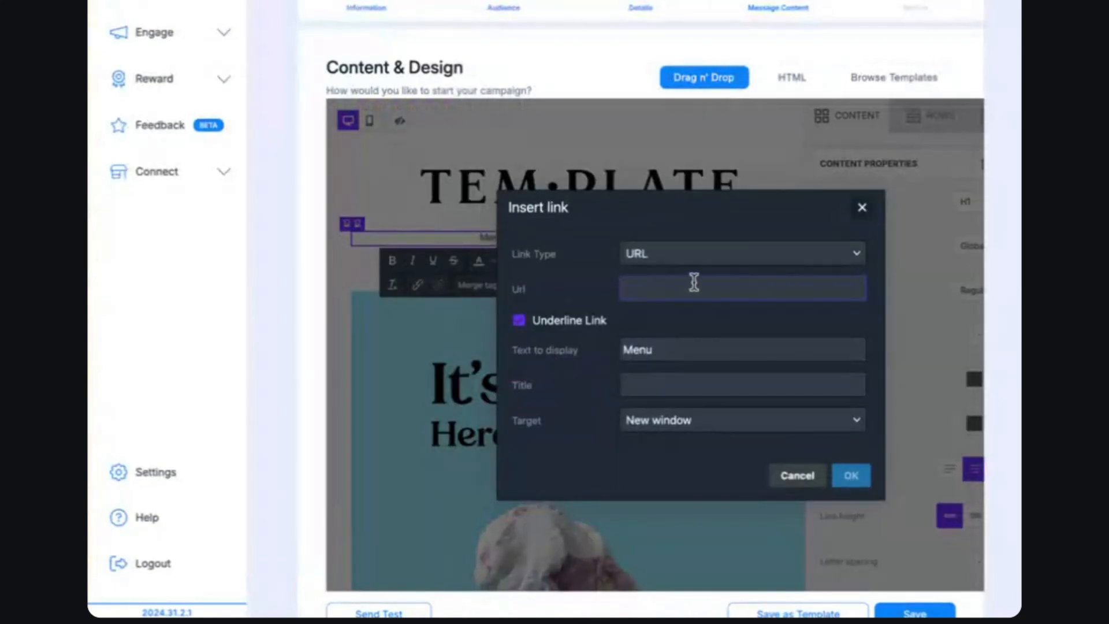
left_click(860, 207)
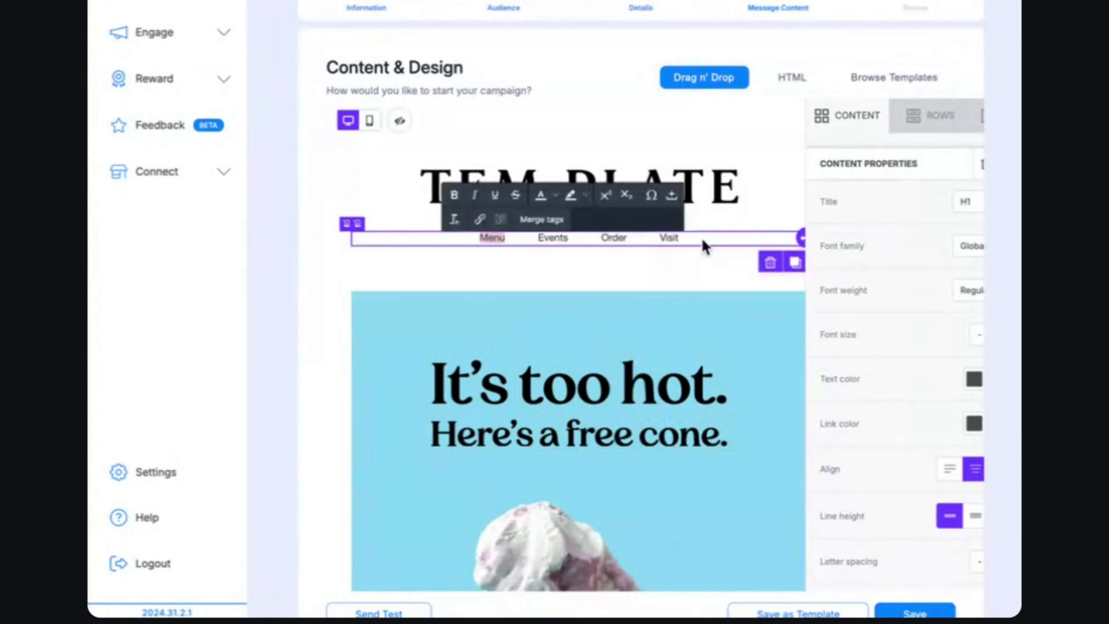
Open the body text block below "The heatwave antidote" for editing and look at its formatting options.
scroll(689, 293, "down", 10)
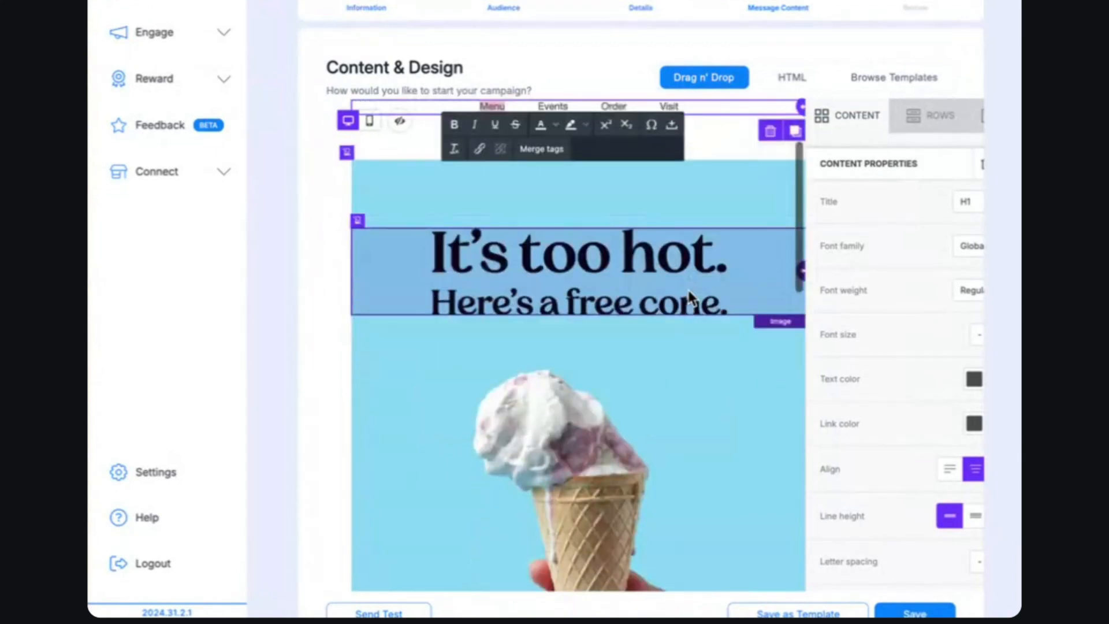
scroll(687, 287, "down", 3)
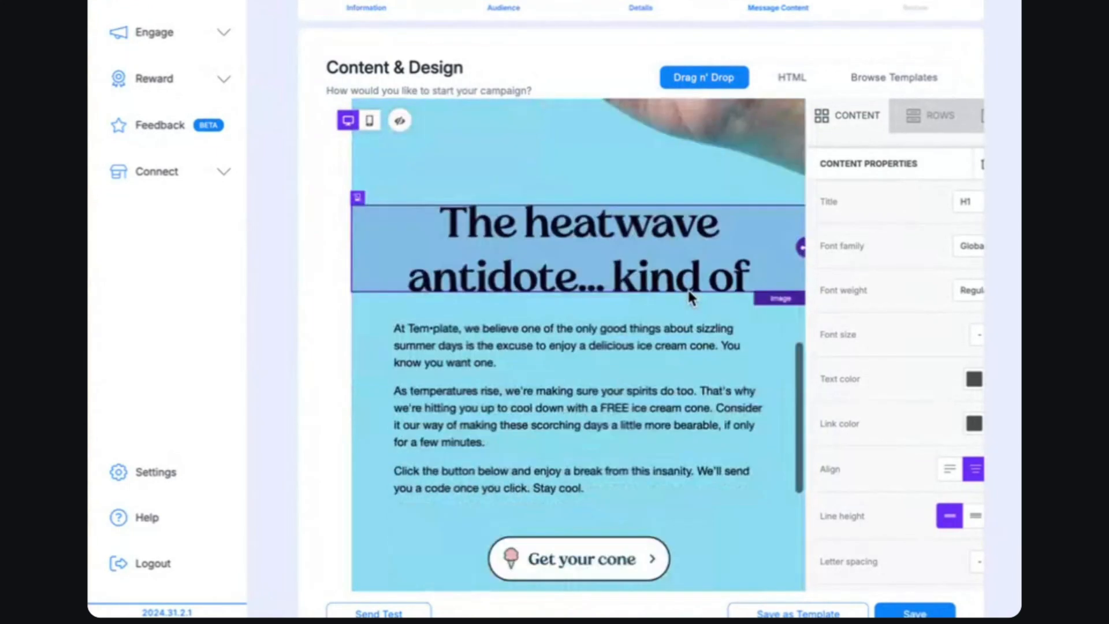
left_click(623, 437)
left_click_drag(590, 485, 427, 373)
left_click(536, 357)
scroll(536, 356, "down", 1)
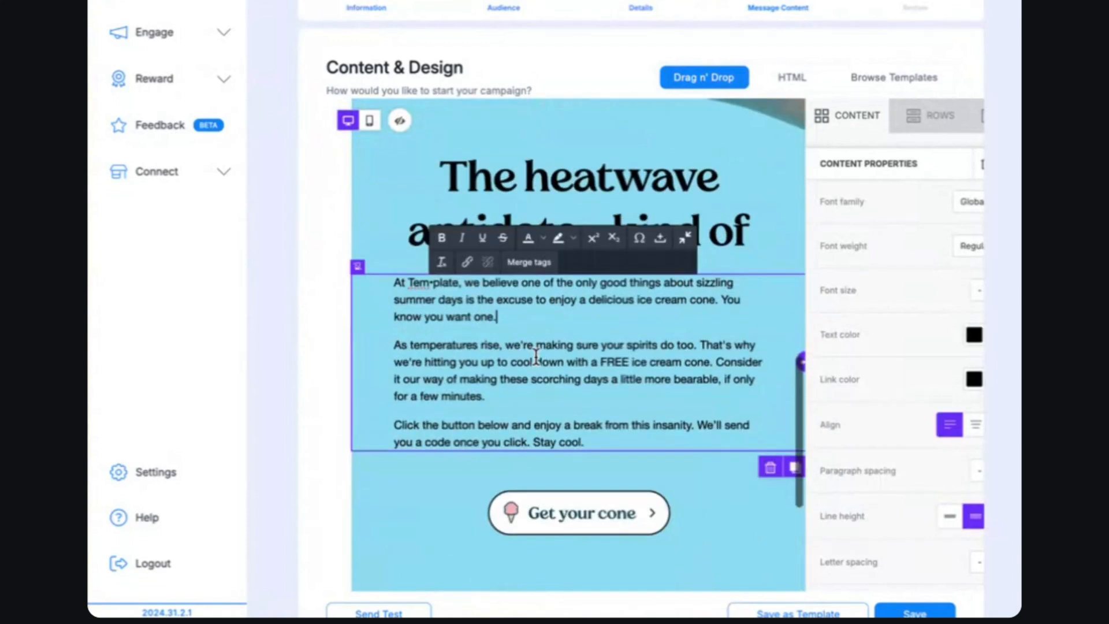
Add an Offer block between the body text and the "Get your cone" button.
left_click(837, 123)
scroll(909, 234, "right", 2)
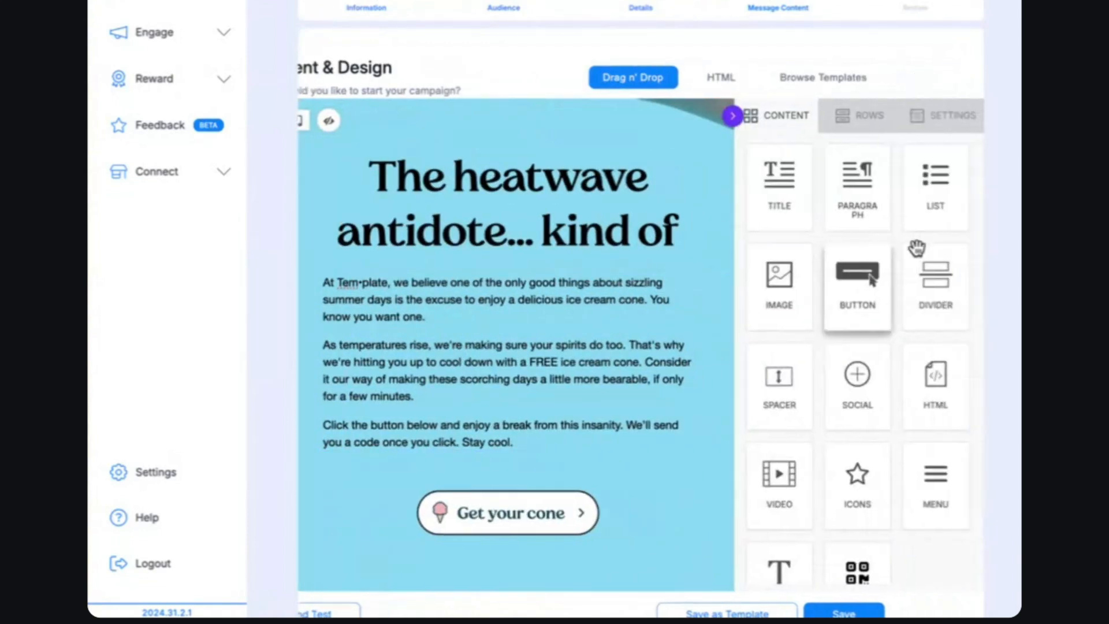
left_click_drag(940, 314, 819, 448)
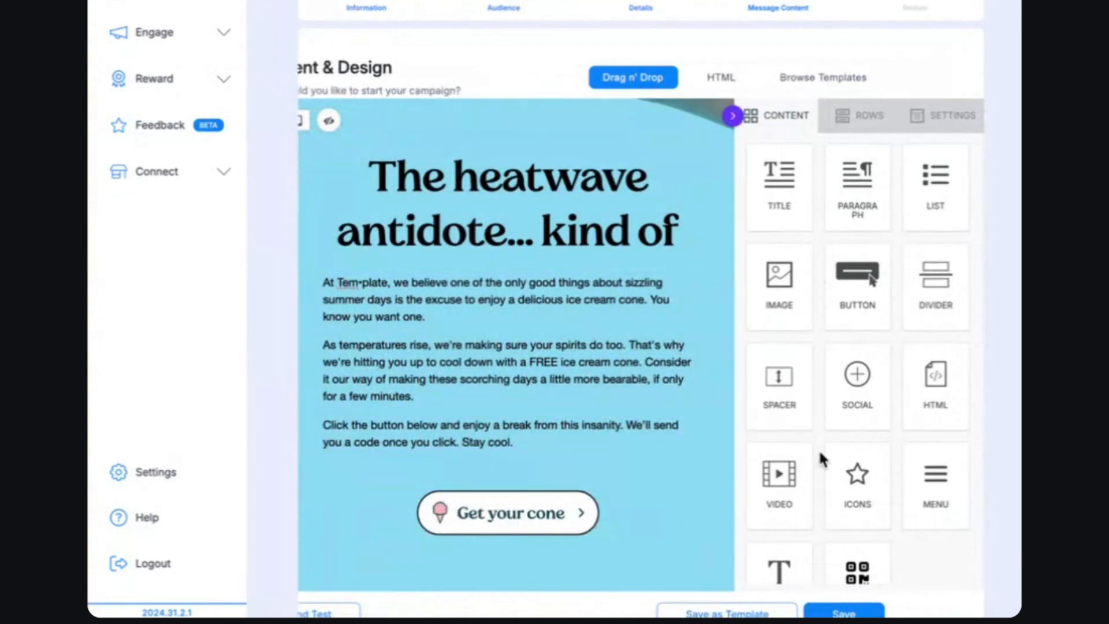
scroll(819, 448, "down", 1)
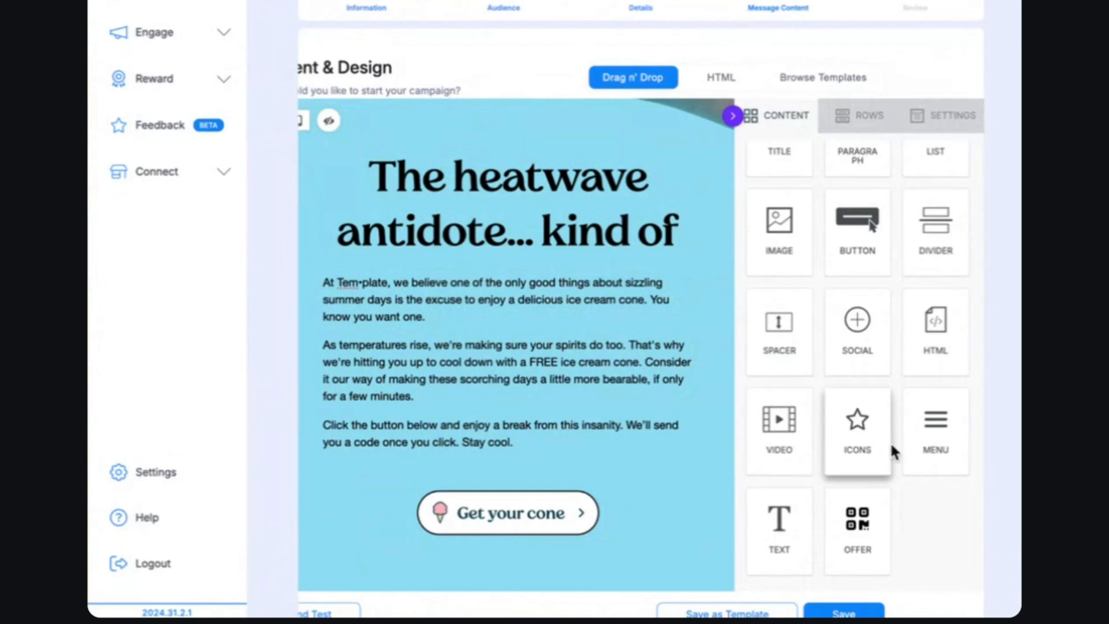
left_click_drag(857, 514, 570, 468)
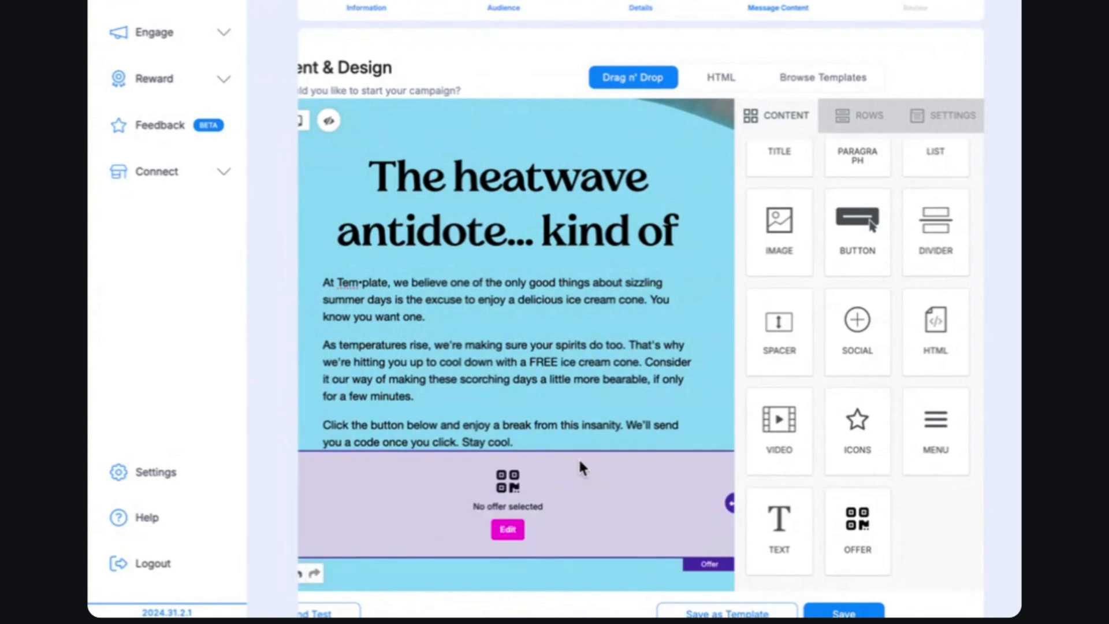
Insert the offer code 660200 - $5 Off into the Offer block with QR Code as the barcode type.
left_click(507, 529)
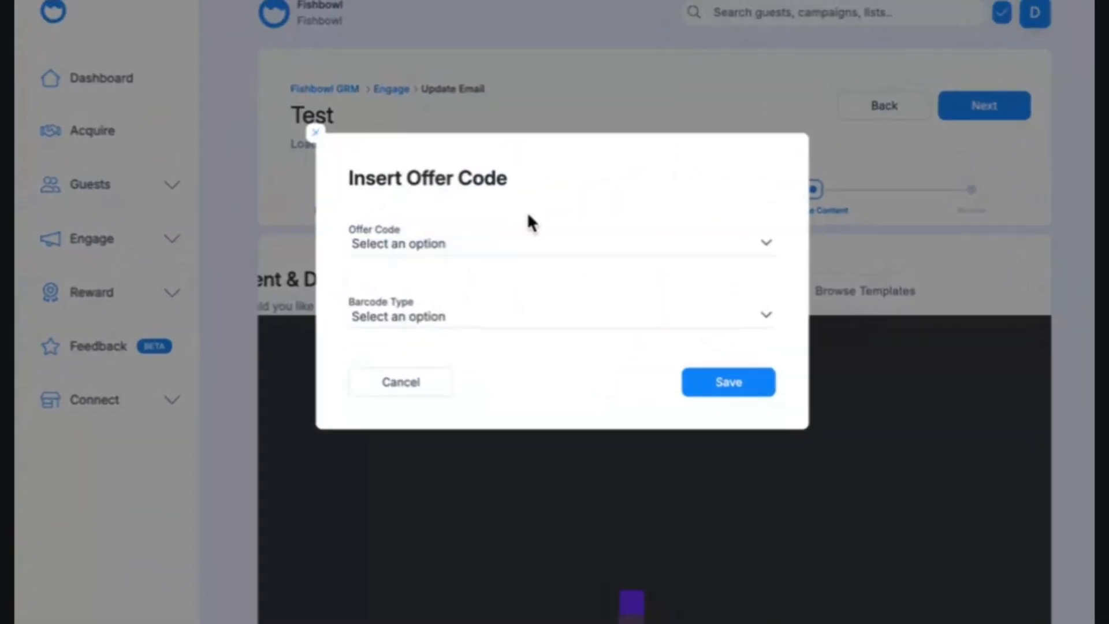
left_click(517, 236)
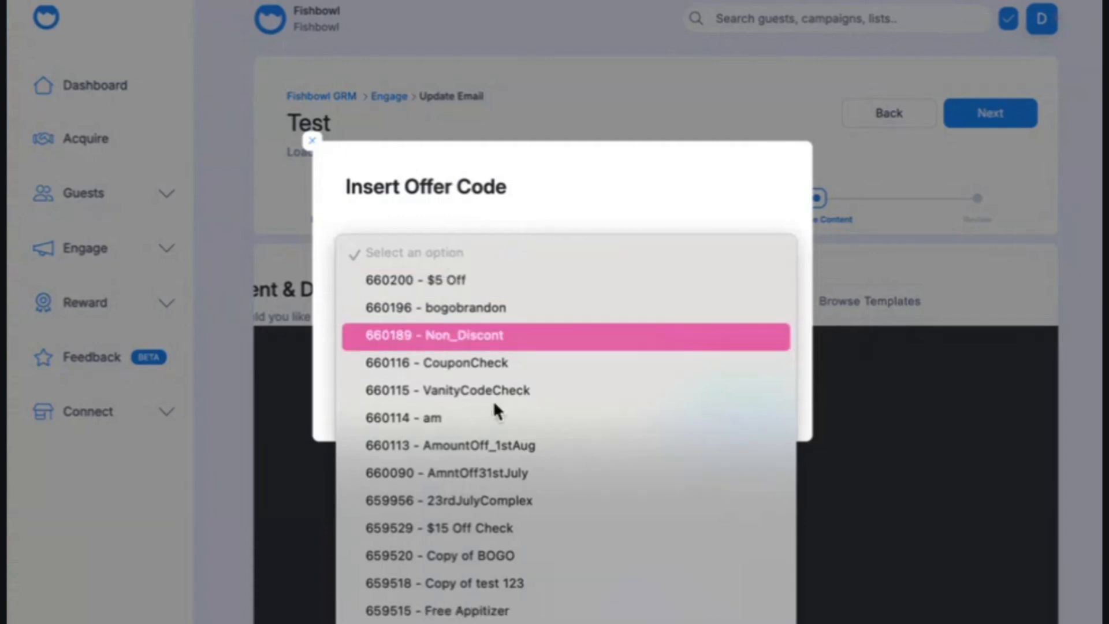
scroll(512, 432, "down", 5)
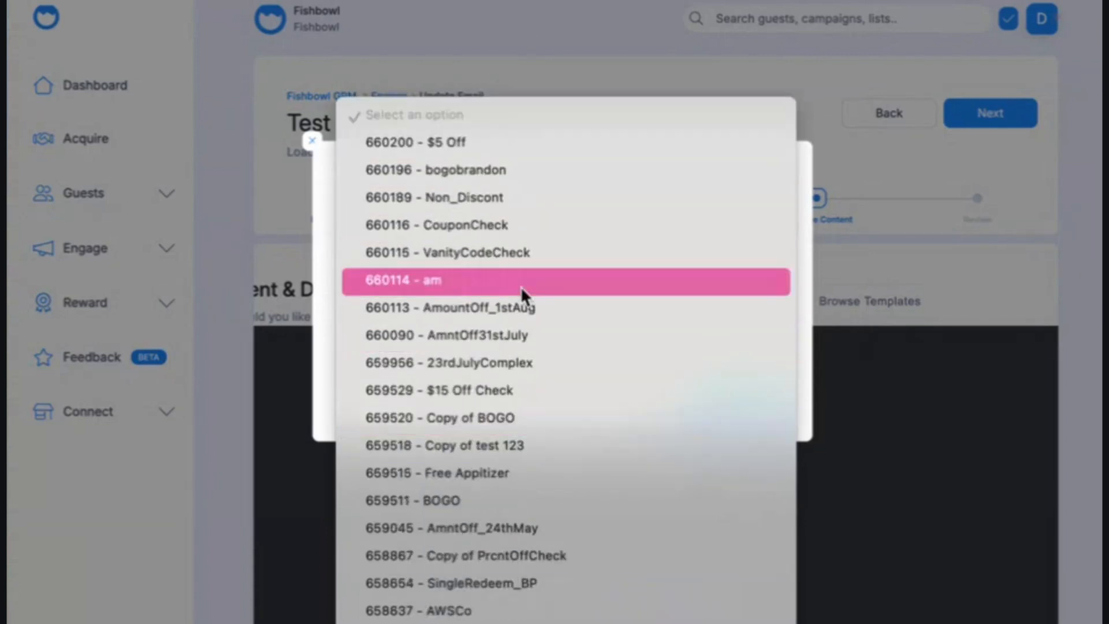
left_click(507, 145)
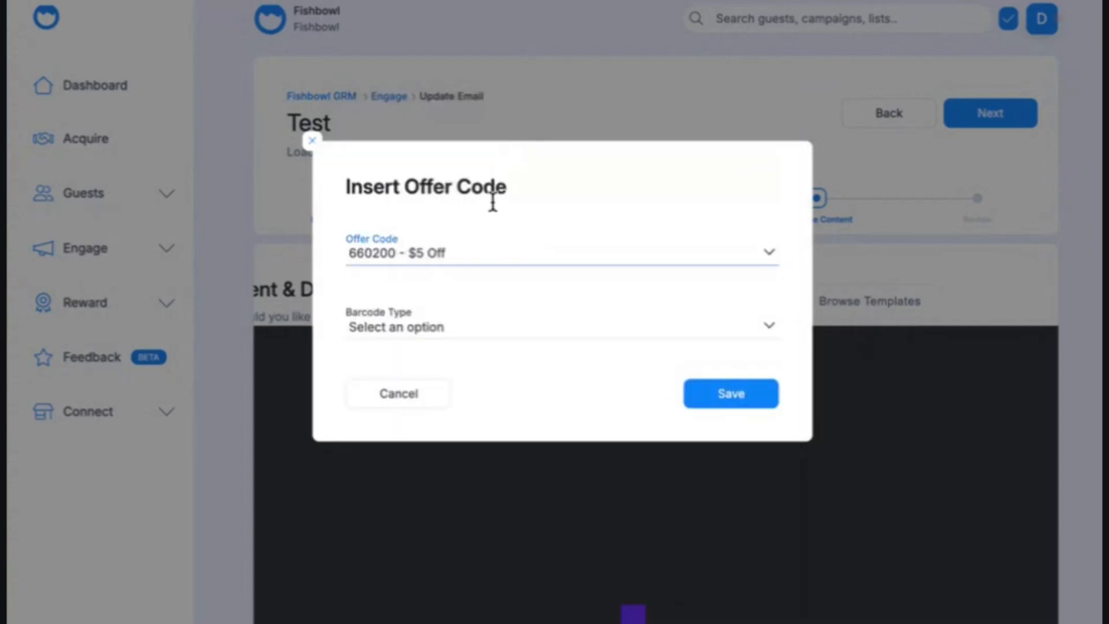
left_click(469, 324)
left_click(472, 276)
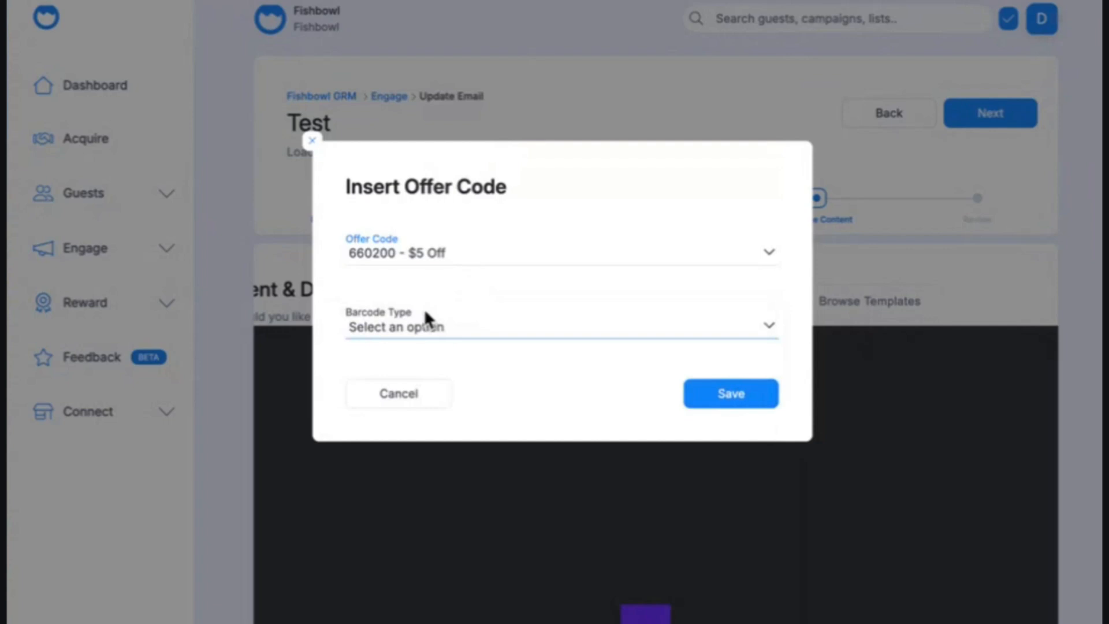
left_click(418, 324)
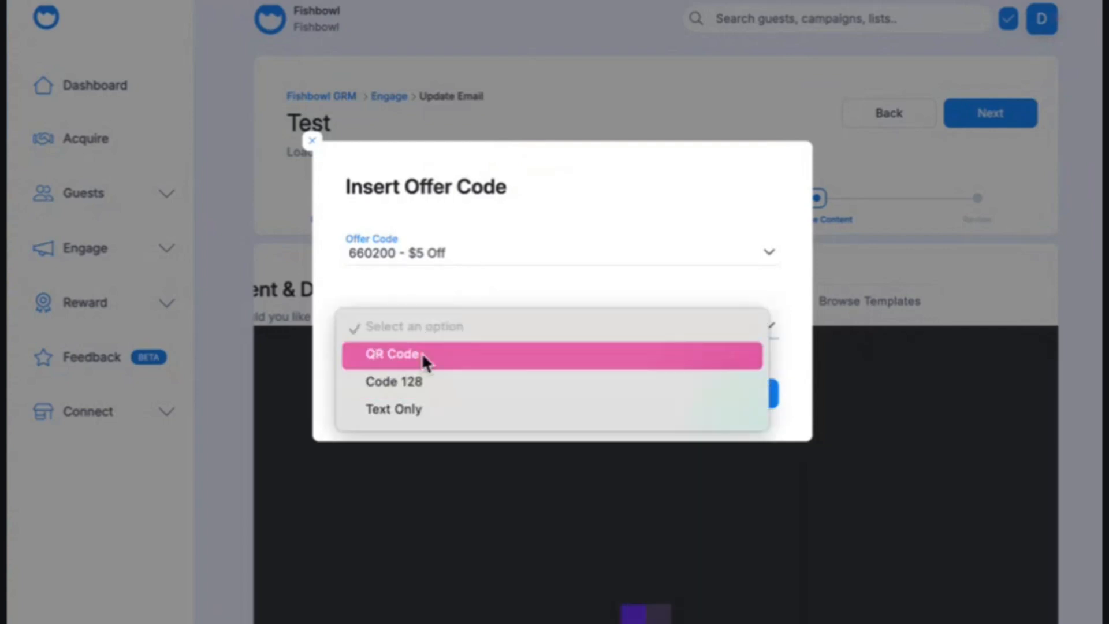
left_click(421, 353)
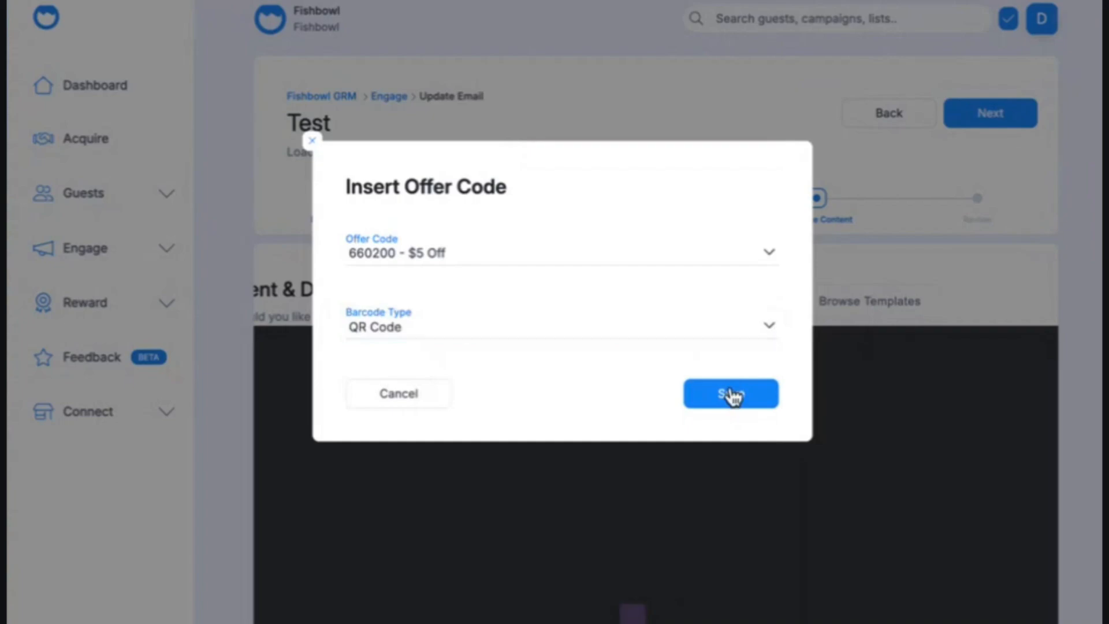
left_click(732, 393)
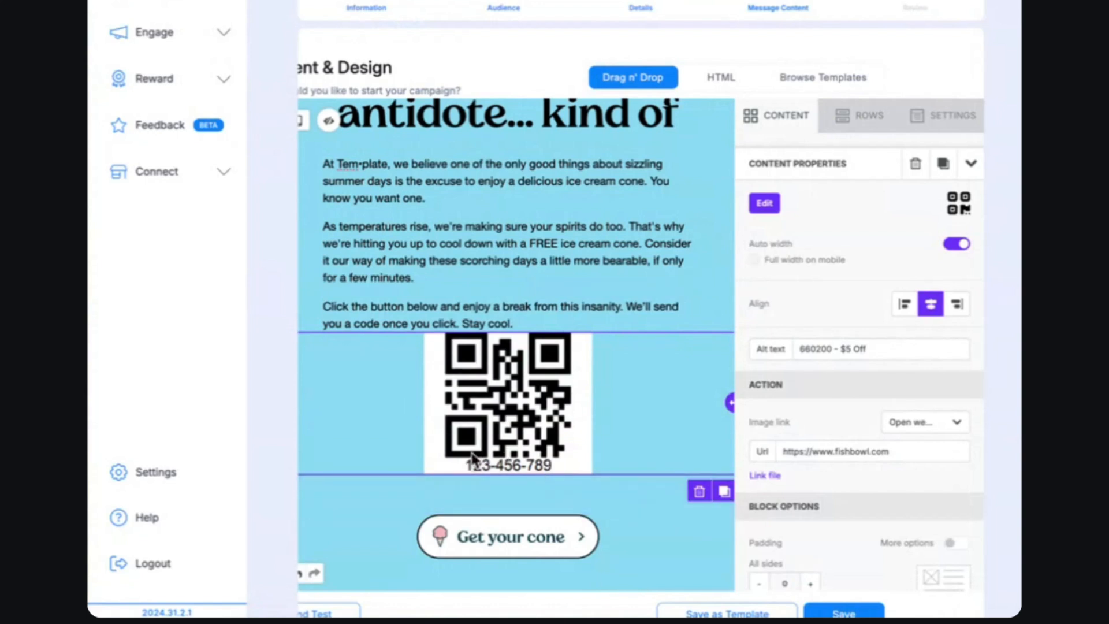
Look through the whole email design, from the QR code and footer up to the header and back to the body text.
scroll(564, 450, "down", 5)
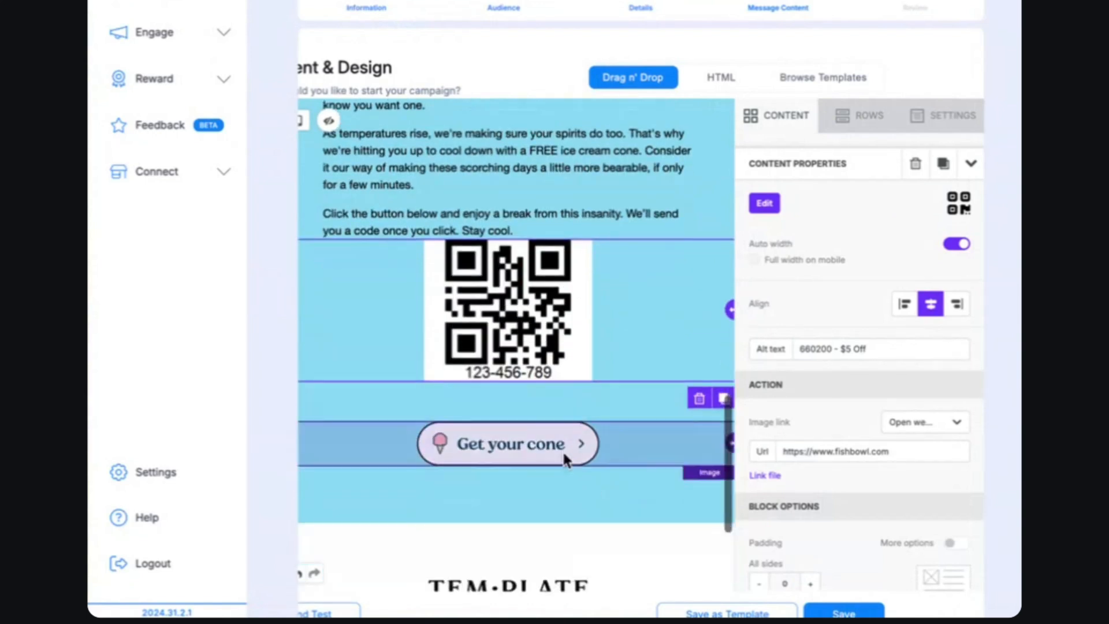
scroll(629, 477, "down", 2)
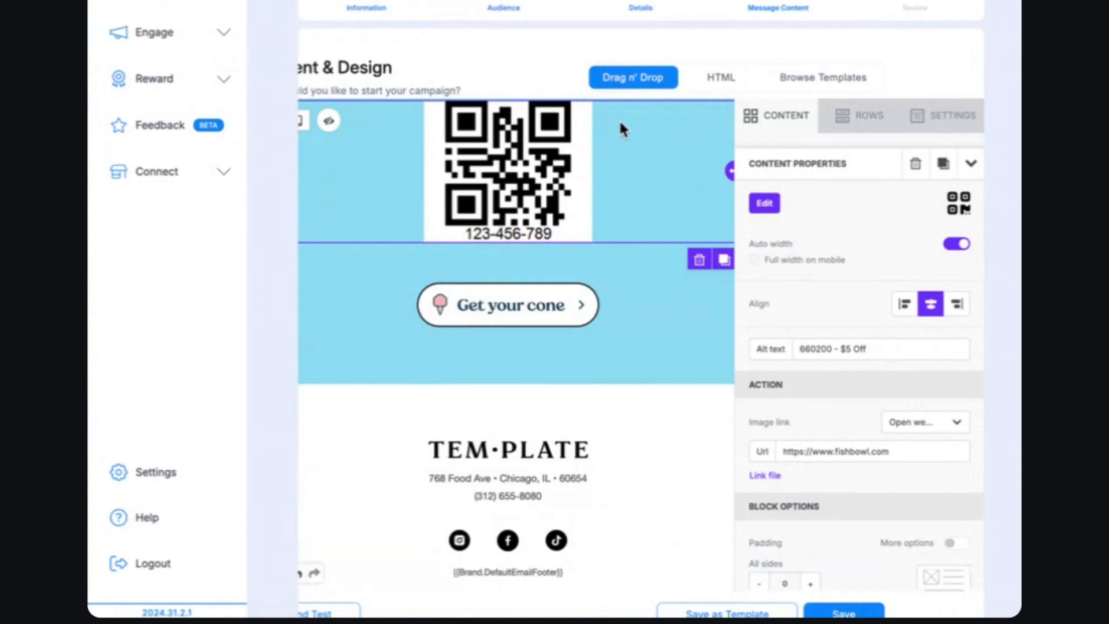
scroll(431, 400, "down", 3)
scroll(430, 424, "left", 3)
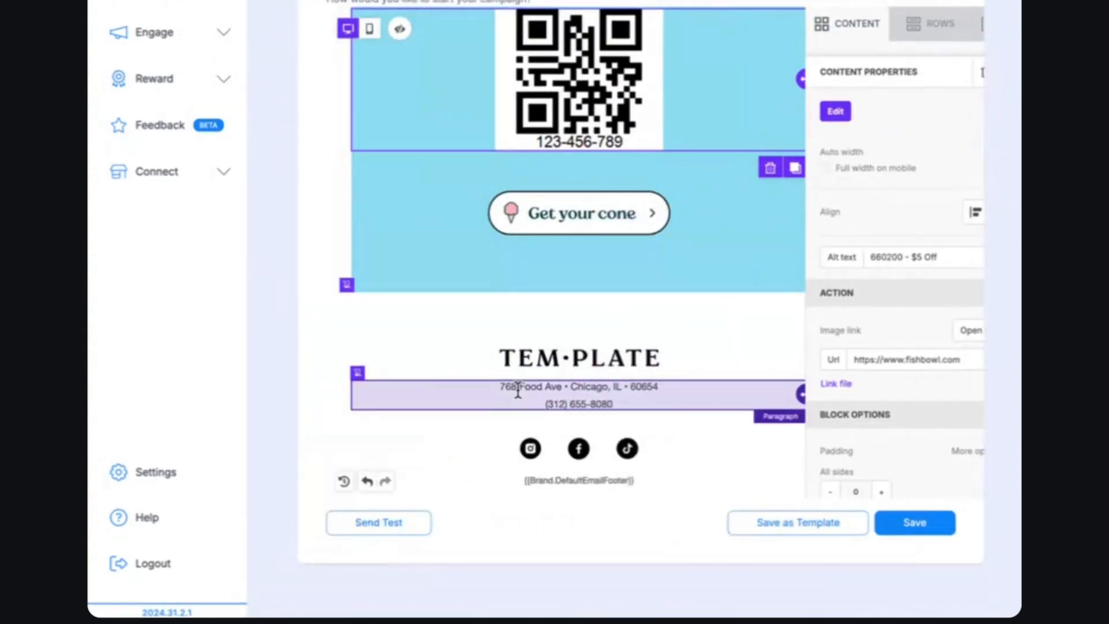
scroll(518, 390, "right", 1)
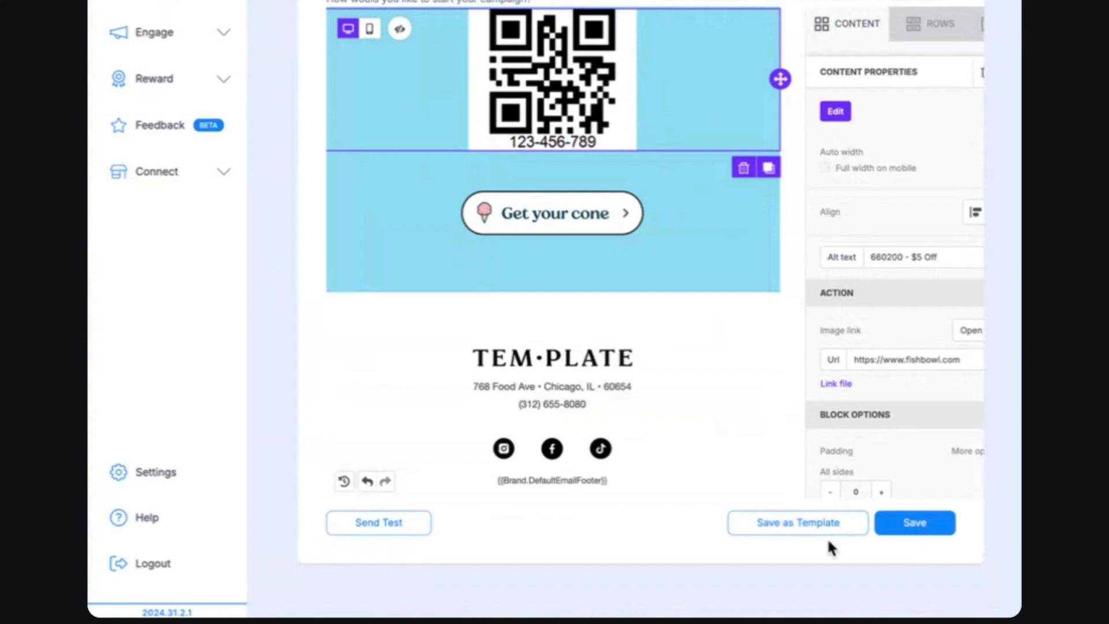
scroll(713, 396, "up", 10)
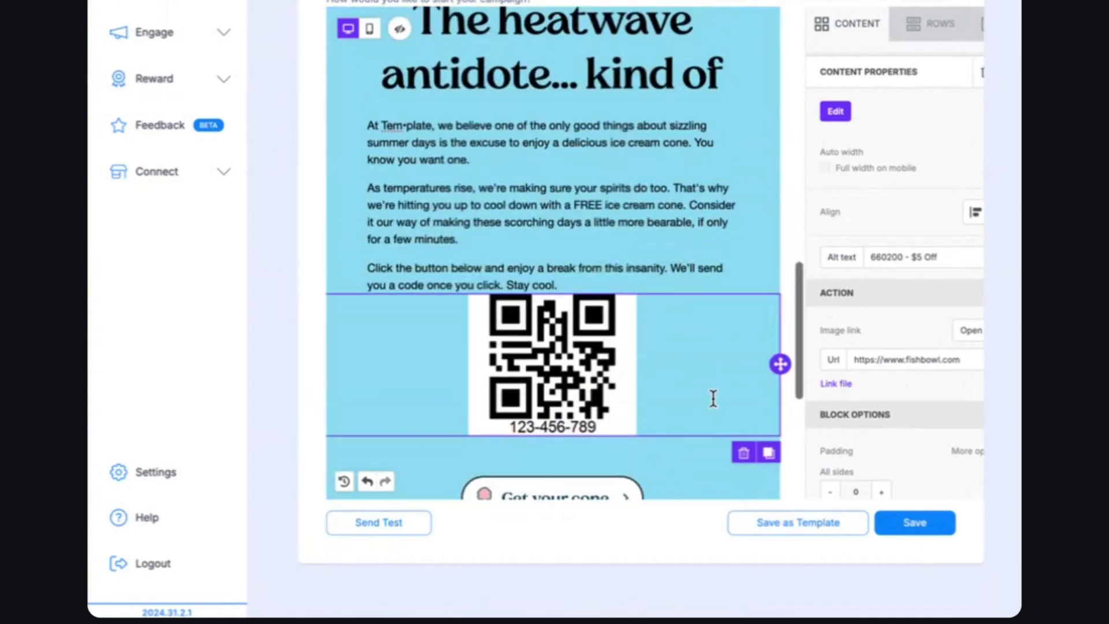
scroll(712, 398, "up", 5)
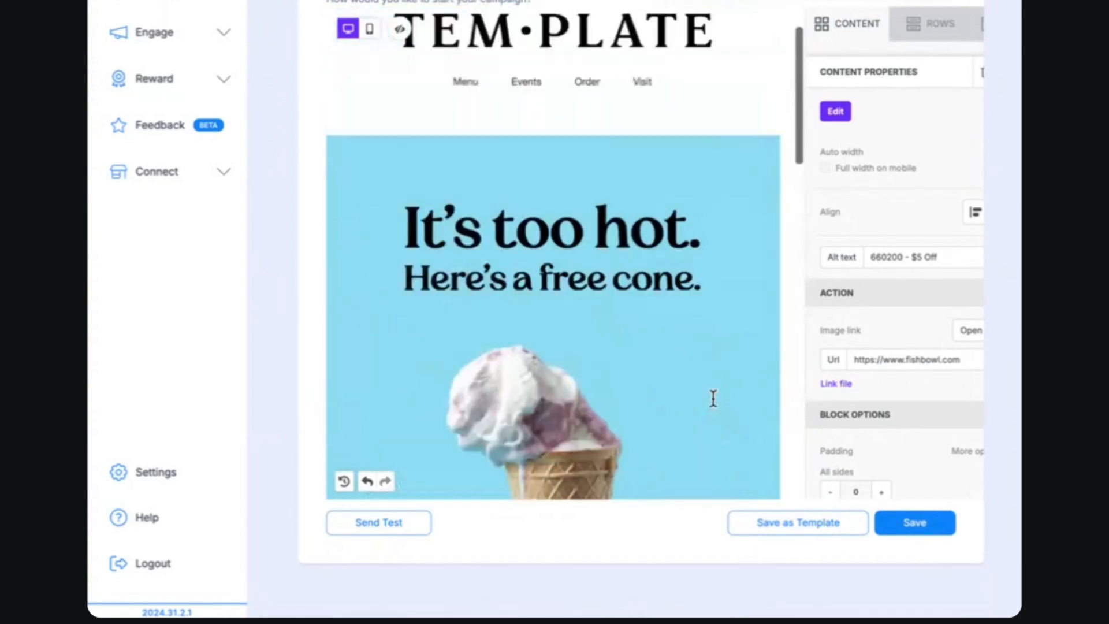
scroll(711, 394, "down", 5)
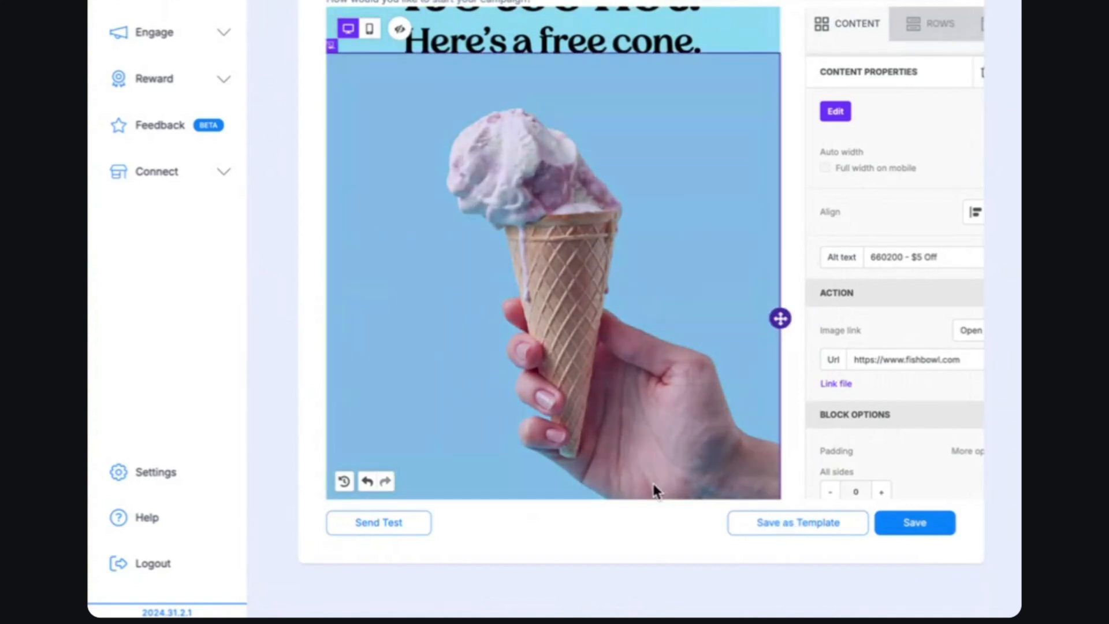
scroll(653, 484, "down", 1)
scroll(652, 484, "down", 7)
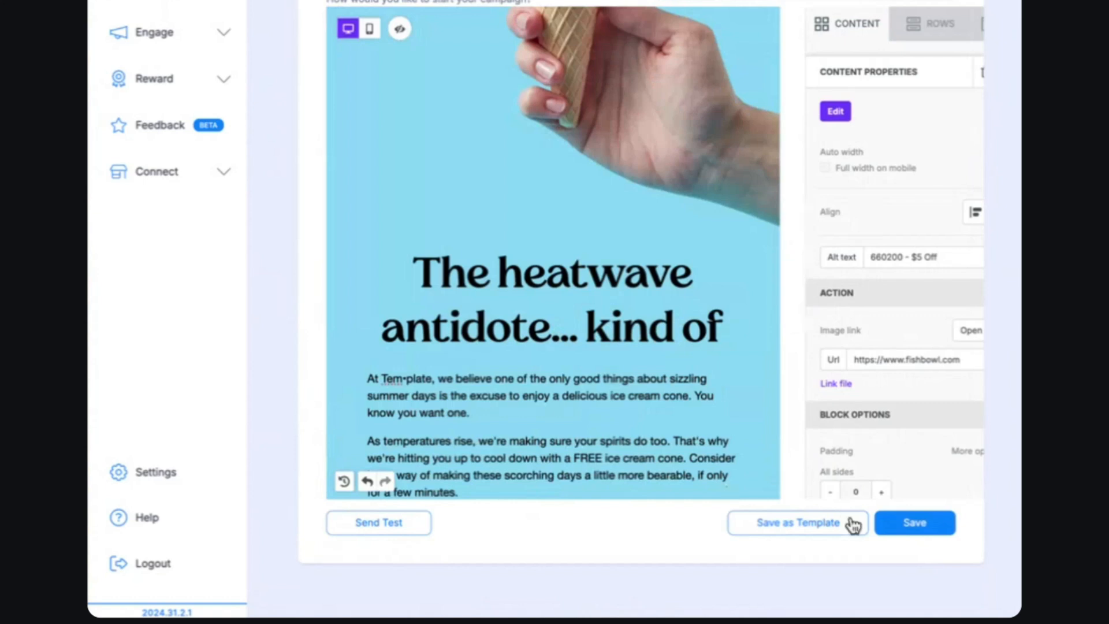
Save the message design and proceed to the campaign's Review stage.
left_click(903, 528)
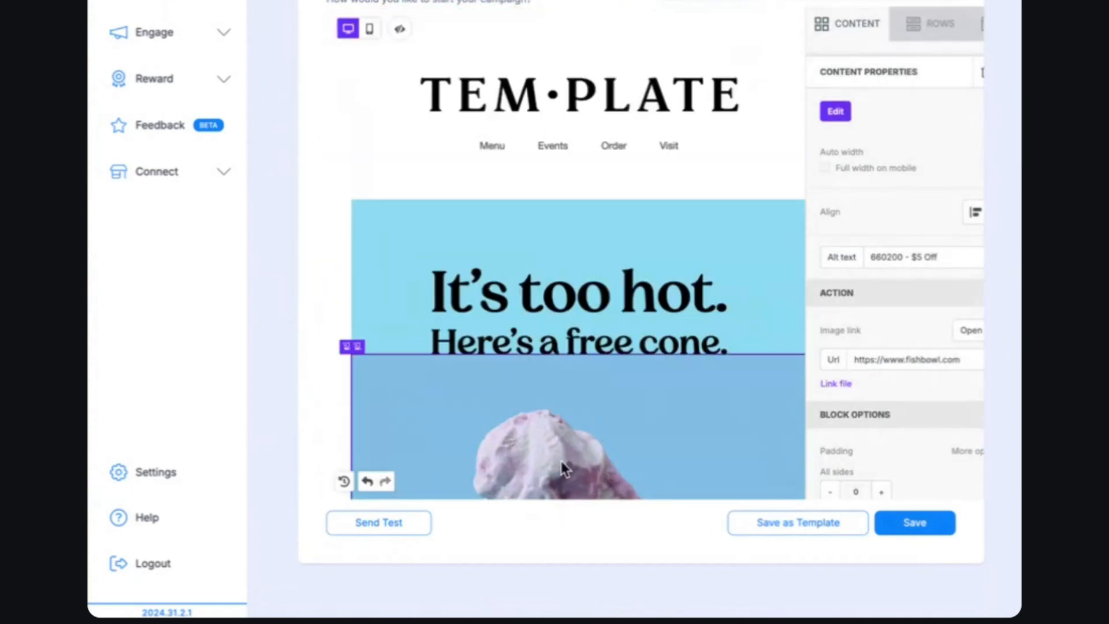
scroll(562, 466, "down", 2)
scroll(680, 136, "up", 2)
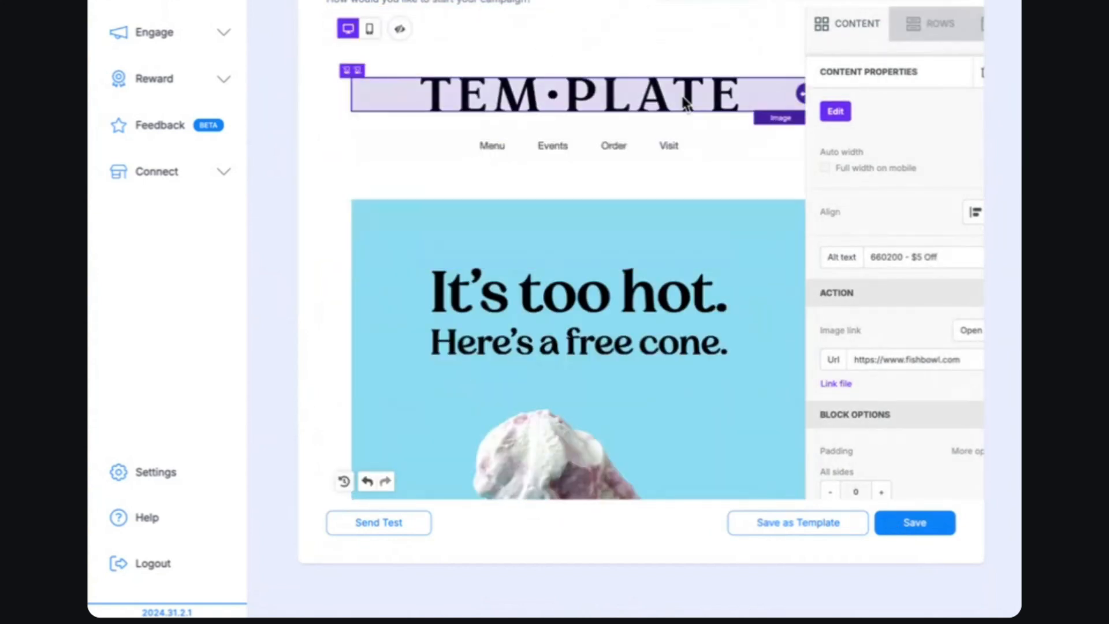
scroll(684, 103, "down", 2)
scroll(667, 99, "down", 2)
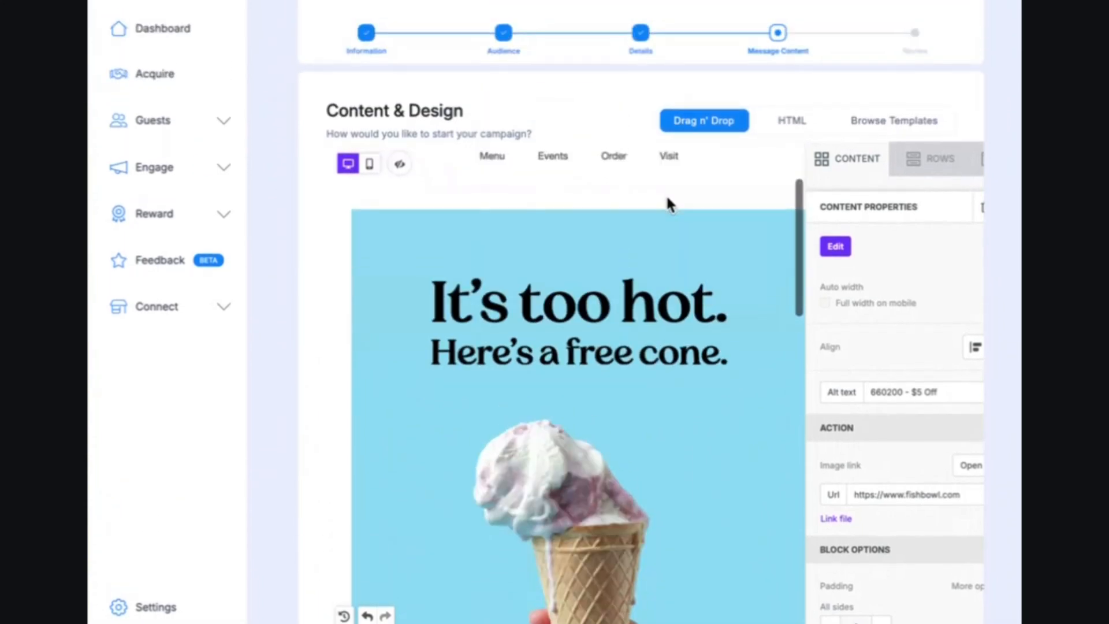
left_click(912, 33)
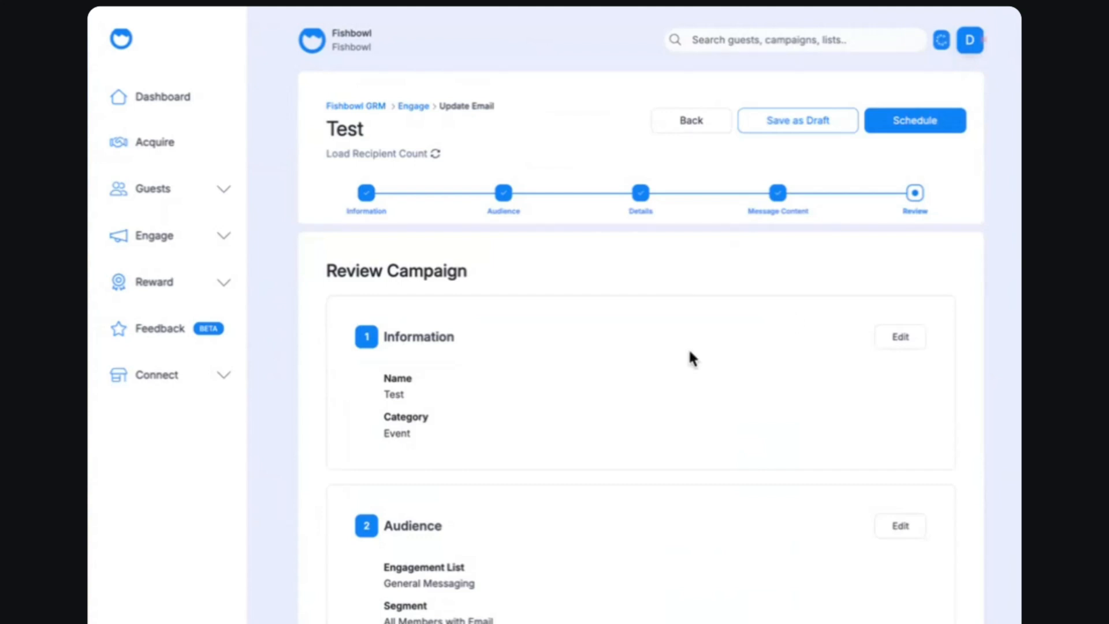
Review the campaign's information, audience and details, and check the message in its desktop and mobile previews.
scroll(689, 351, "down", 8)
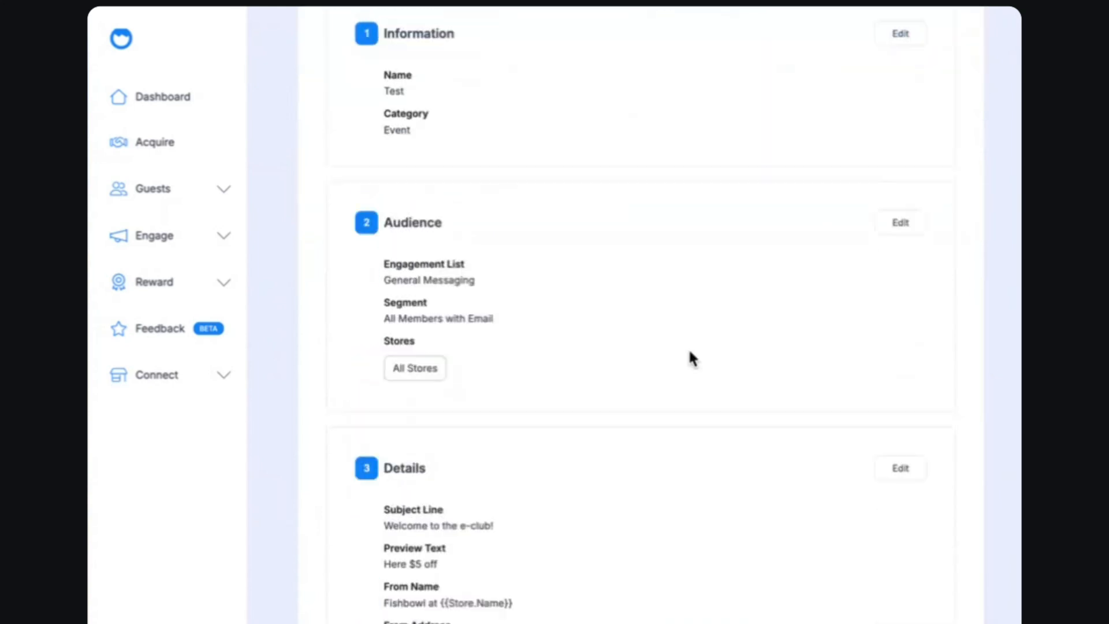
scroll(622, 294, "up", 1)
scroll(631, 277, "down", 5)
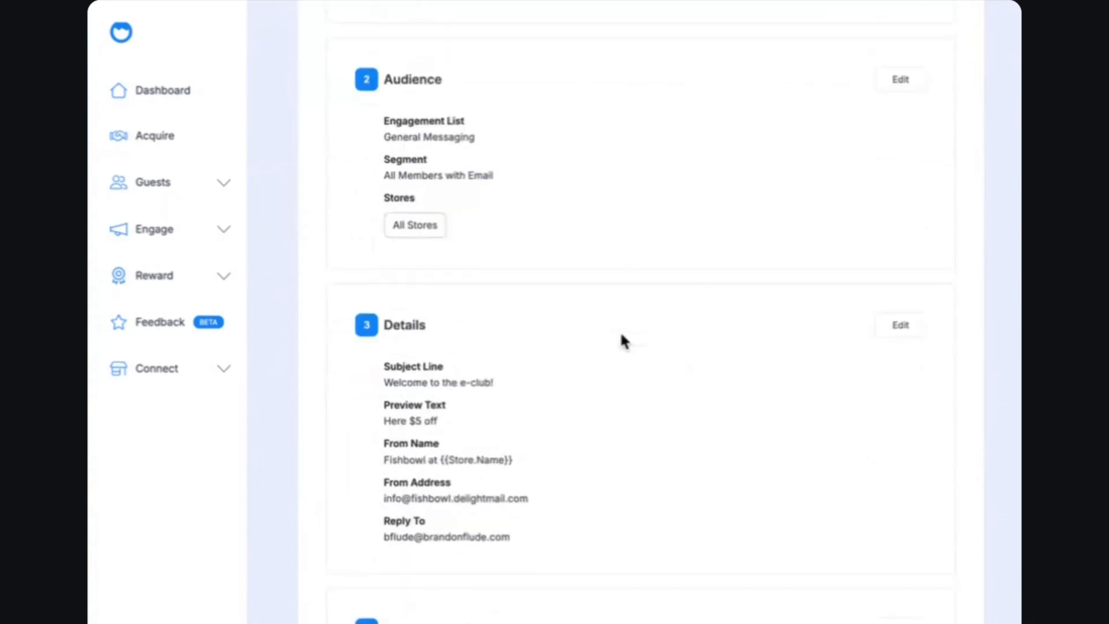
scroll(621, 283, "down", 7)
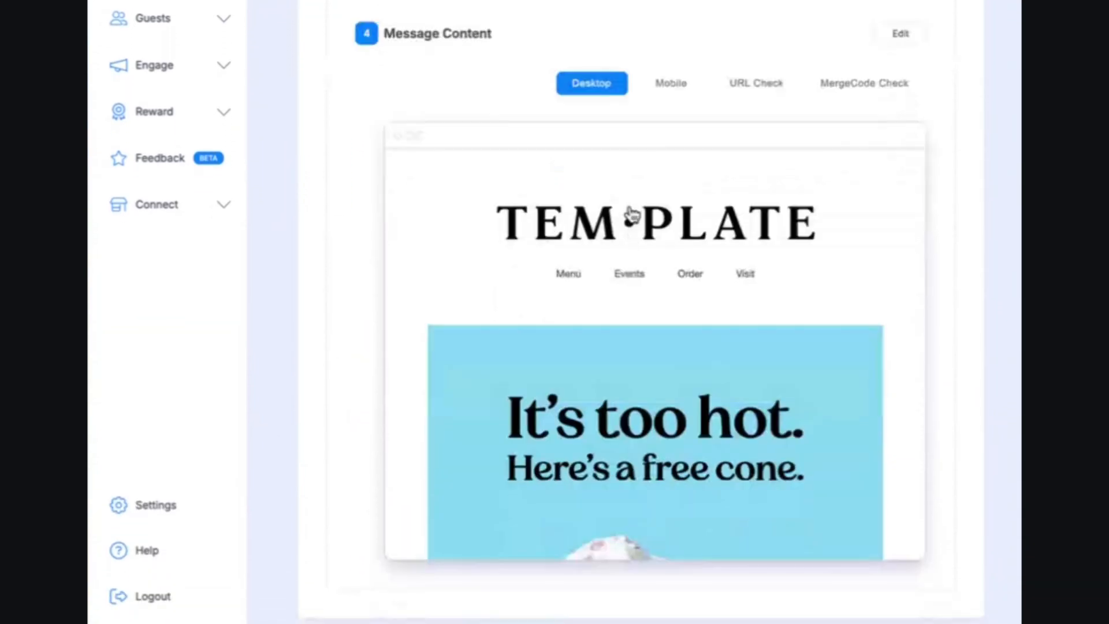
left_click(668, 84)
scroll(643, 269, "down", 2)
scroll(643, 268, "up", 2)
Run the URL check on the message content and examine the status of its links and images.
left_click(746, 85)
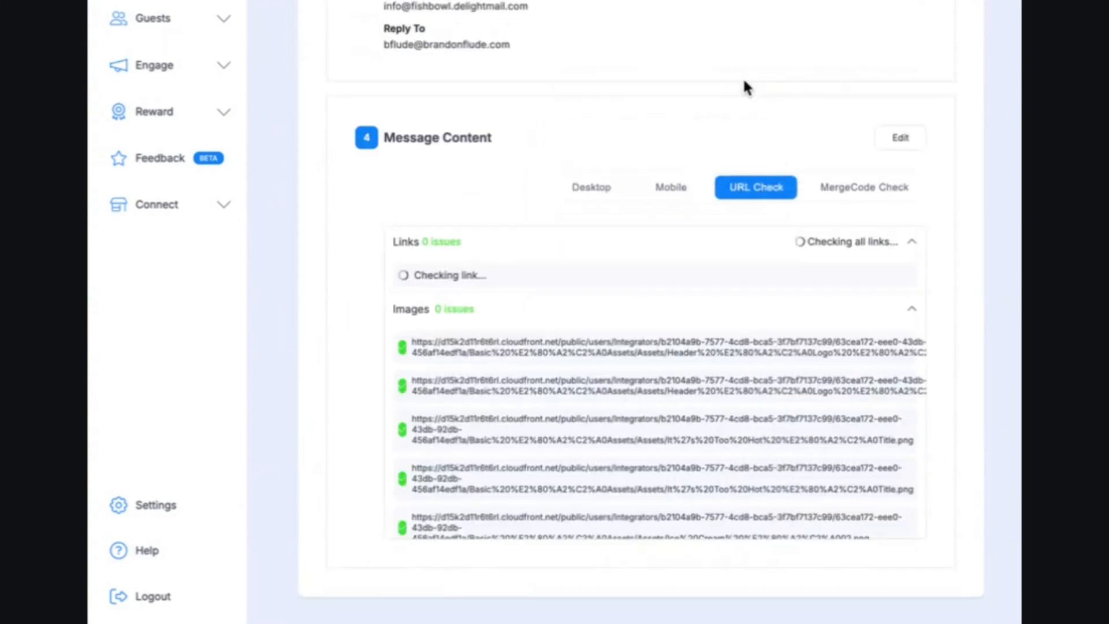
scroll(566, 215, "down", 1)
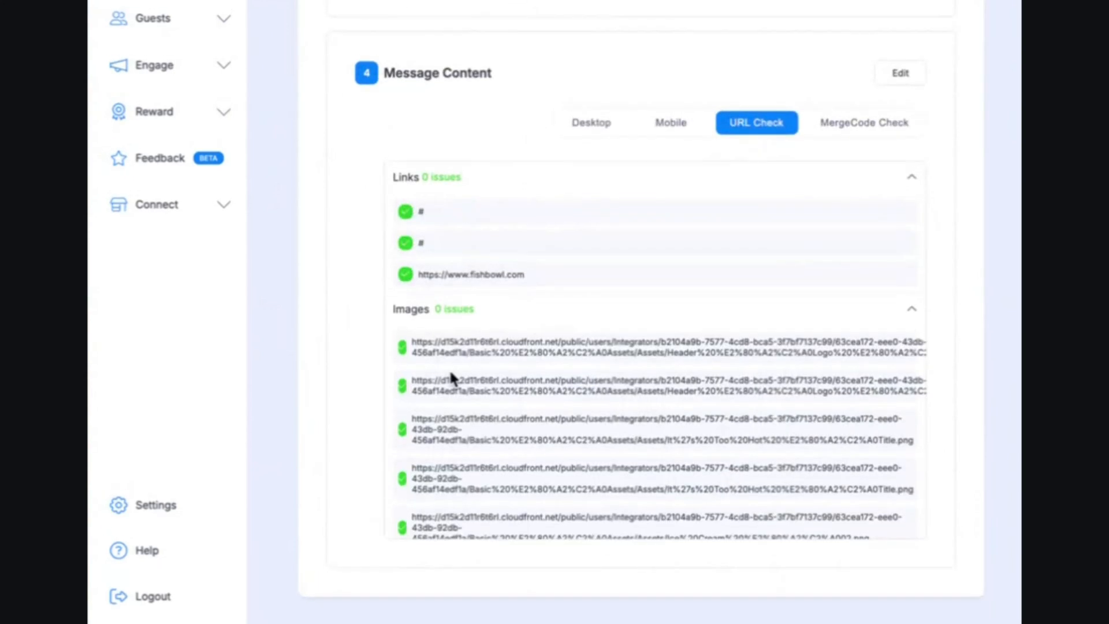
scroll(453, 380, "down", 3)
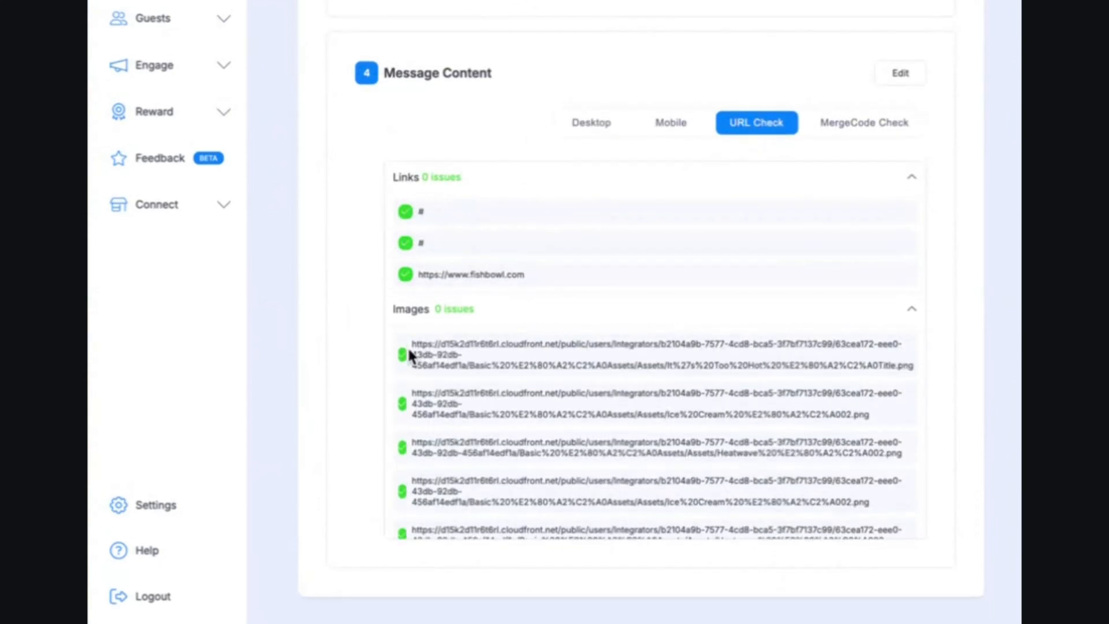
scroll(417, 397, "down", 3)
scroll(417, 398, "down", 5)
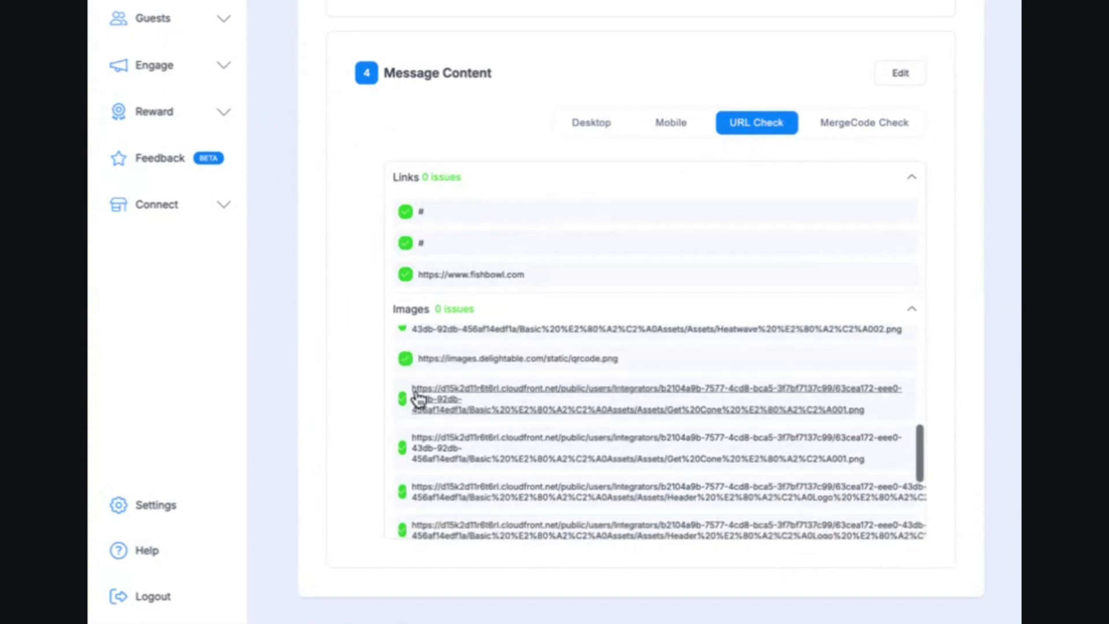
scroll(417, 398, "down", 1)
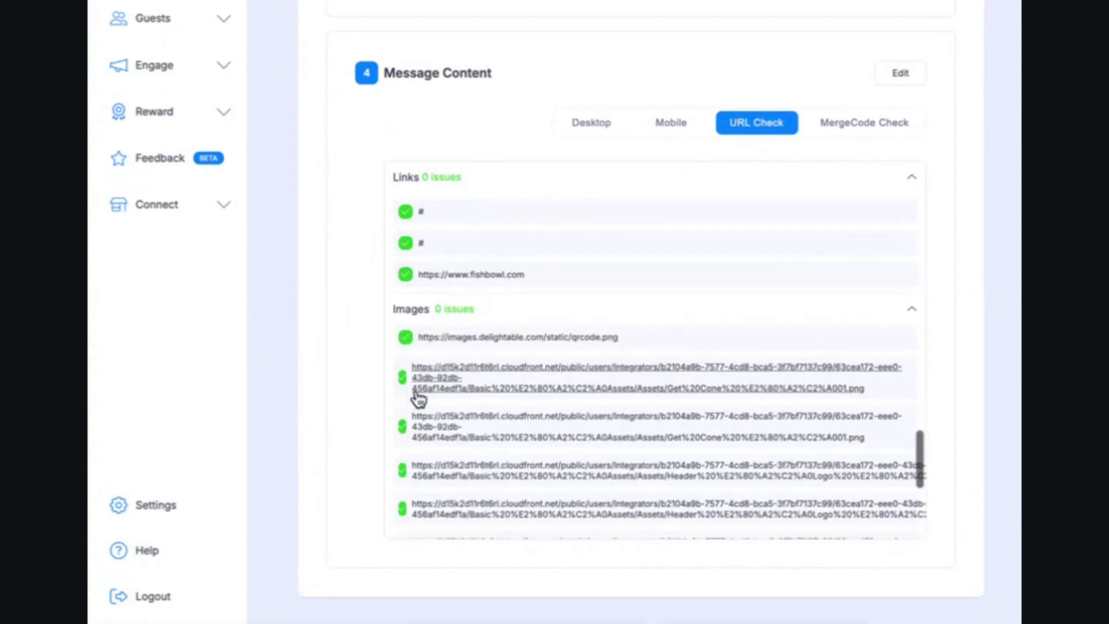
scroll(417, 398, "down", 1)
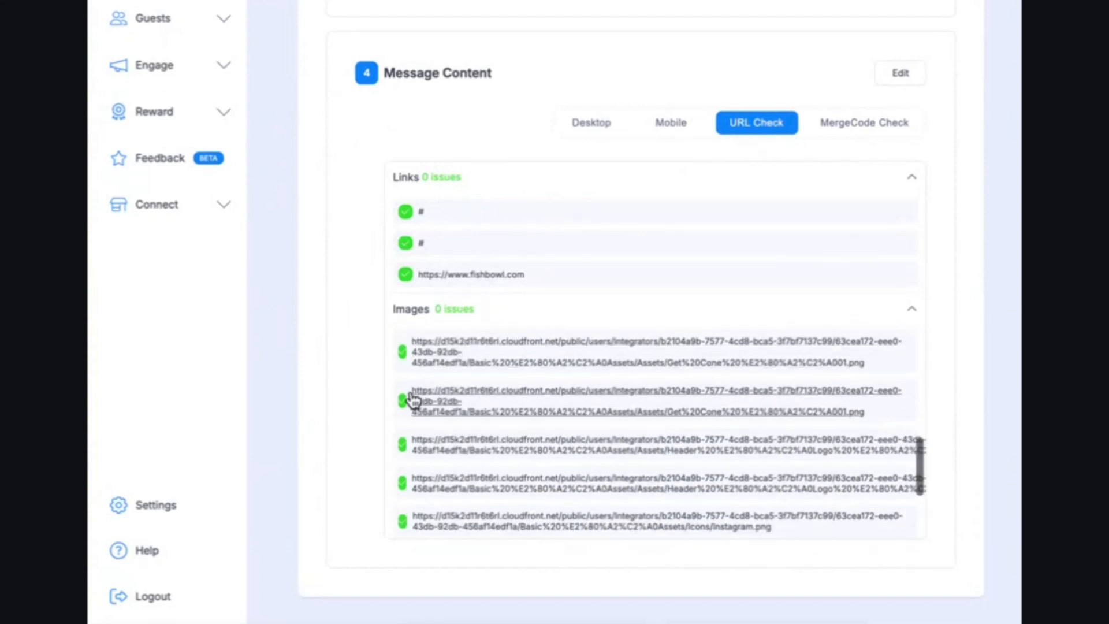
scroll(436, 428, "down", 3)
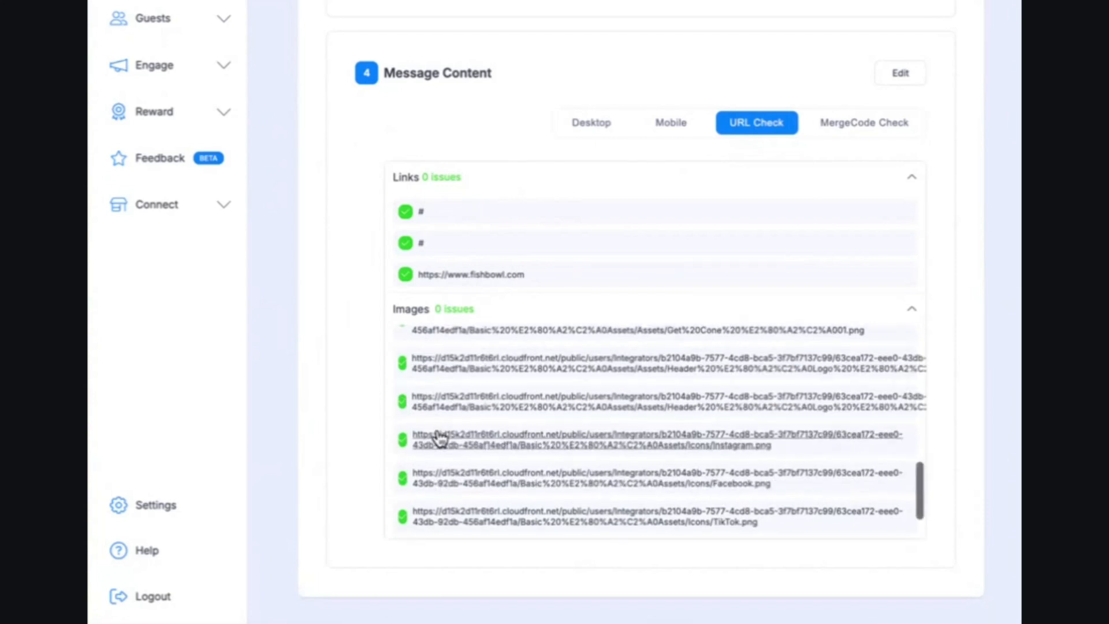
Open the scheduling options for the Test campaign and set the send date to 08/08/2024.
scroll(370, 392, "up", 8)
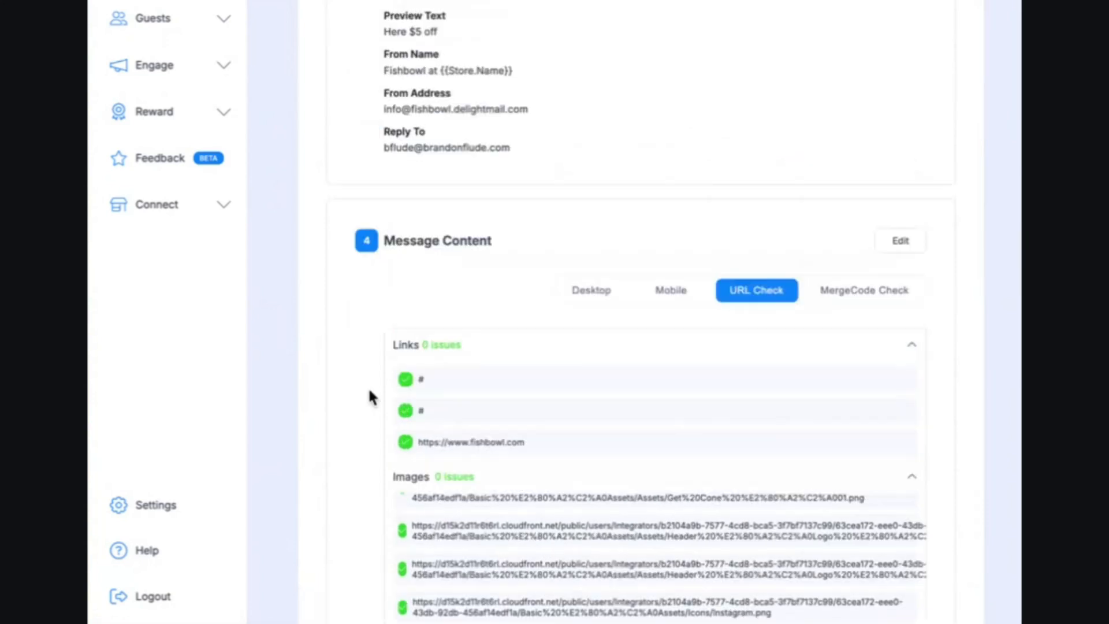
scroll(372, 399, "up", 7)
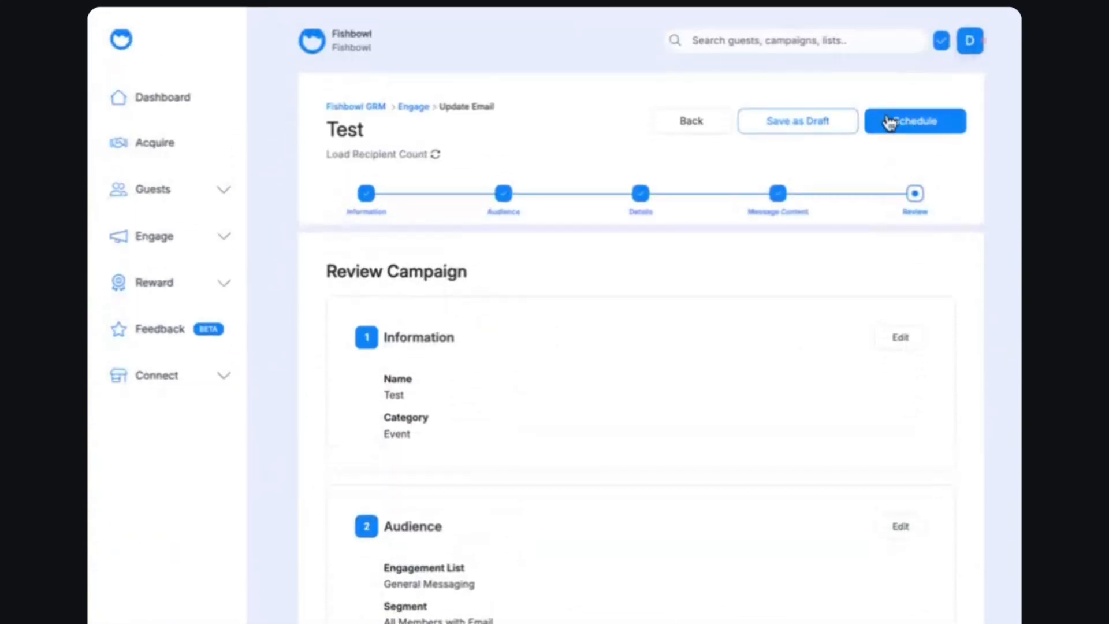
left_click(889, 123)
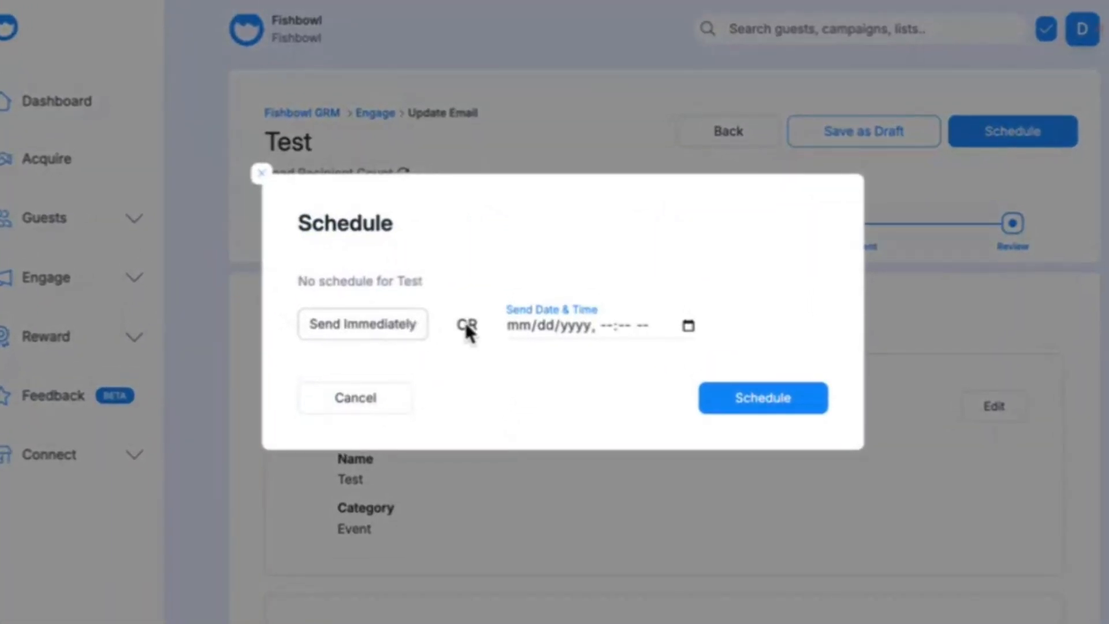
left_click(688, 326)
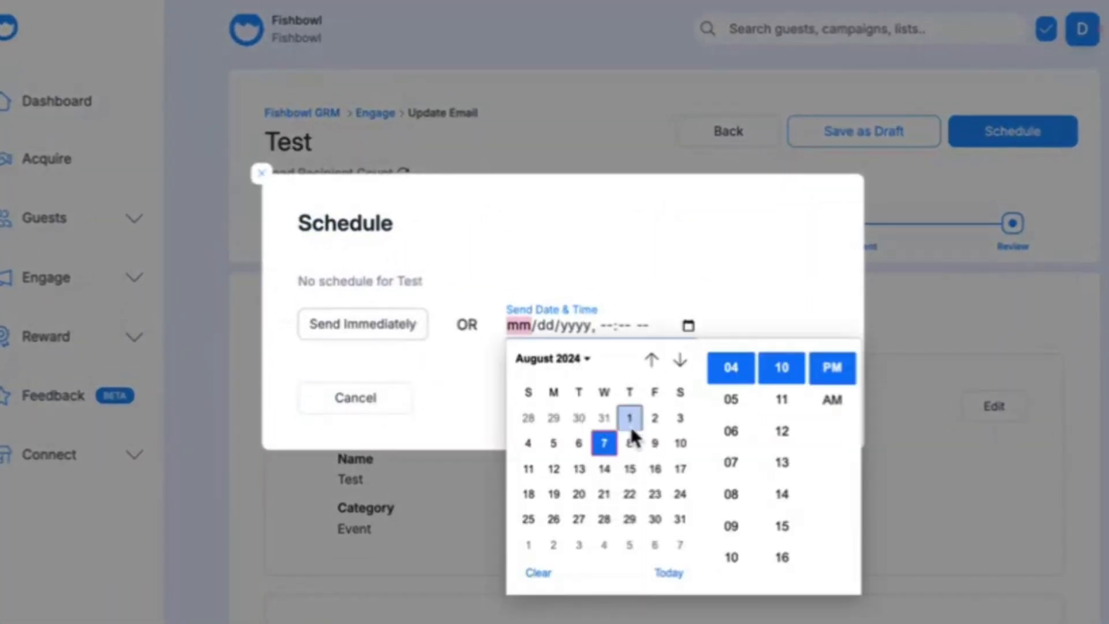
left_click(630, 442)
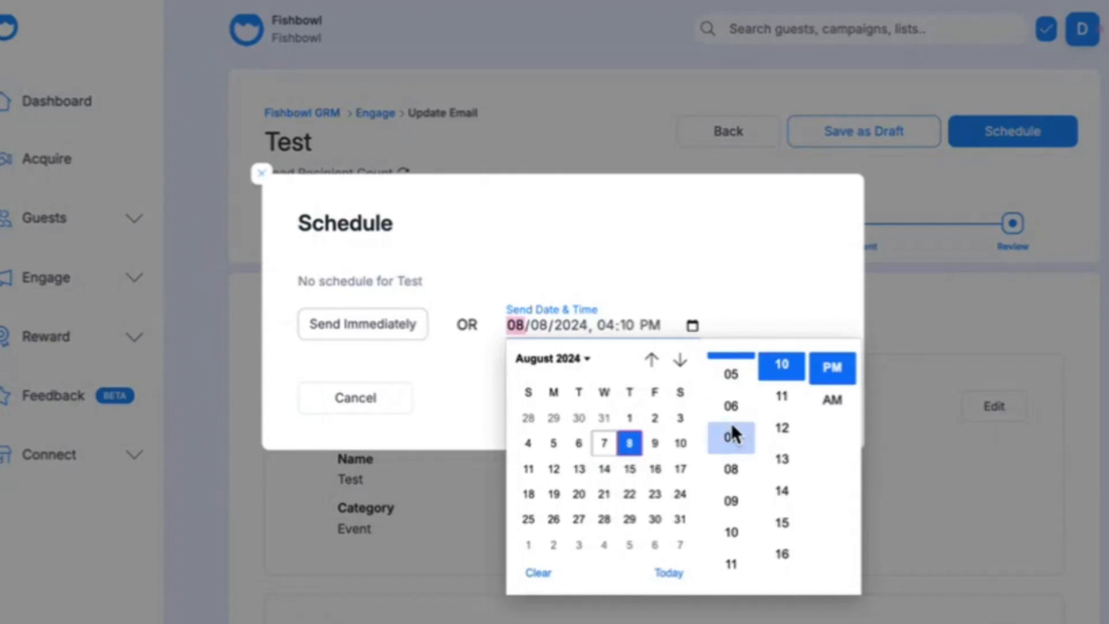
Set the campaign's send time to 04:00 PM and close the date and time picker.
scroll(730, 422, "up", 1)
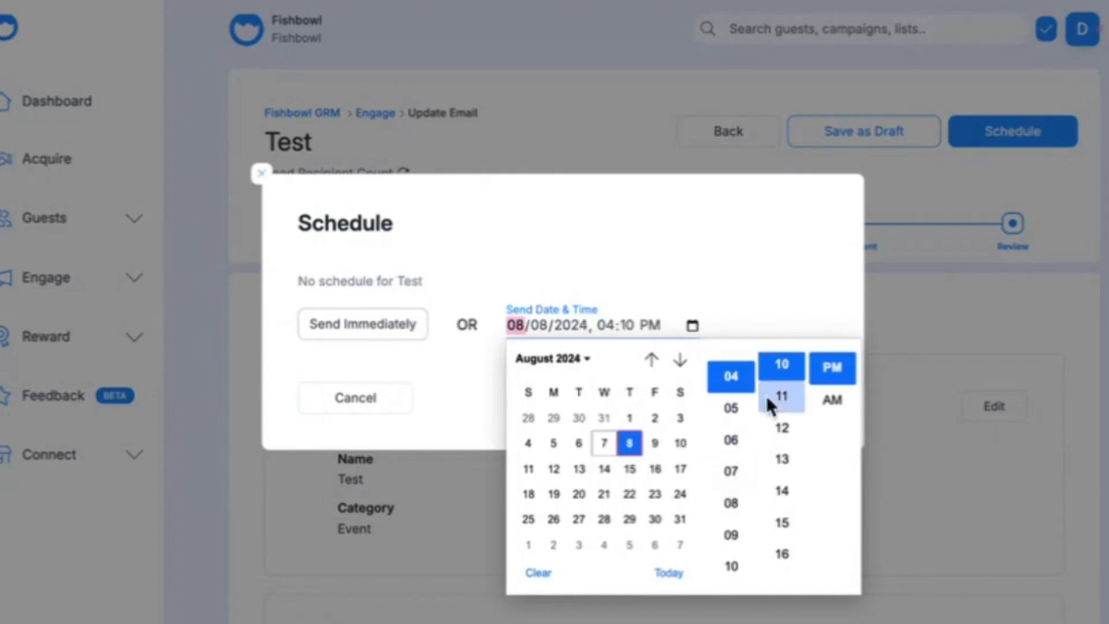
scroll(766, 395, "up", 5)
scroll(768, 405, "up", 6)
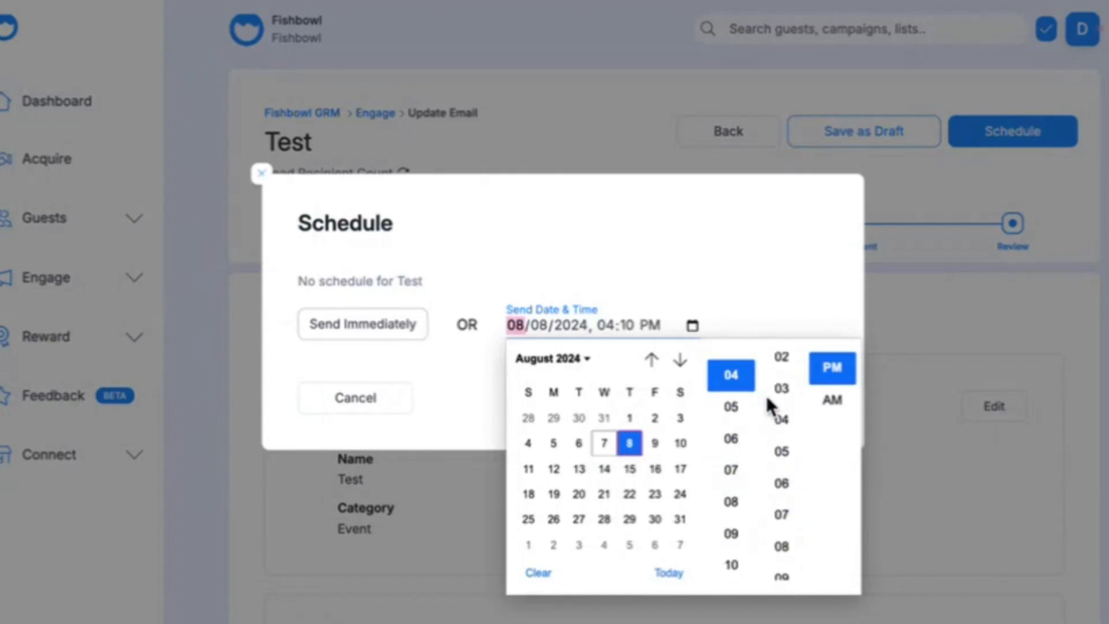
scroll(768, 409, "up", 2)
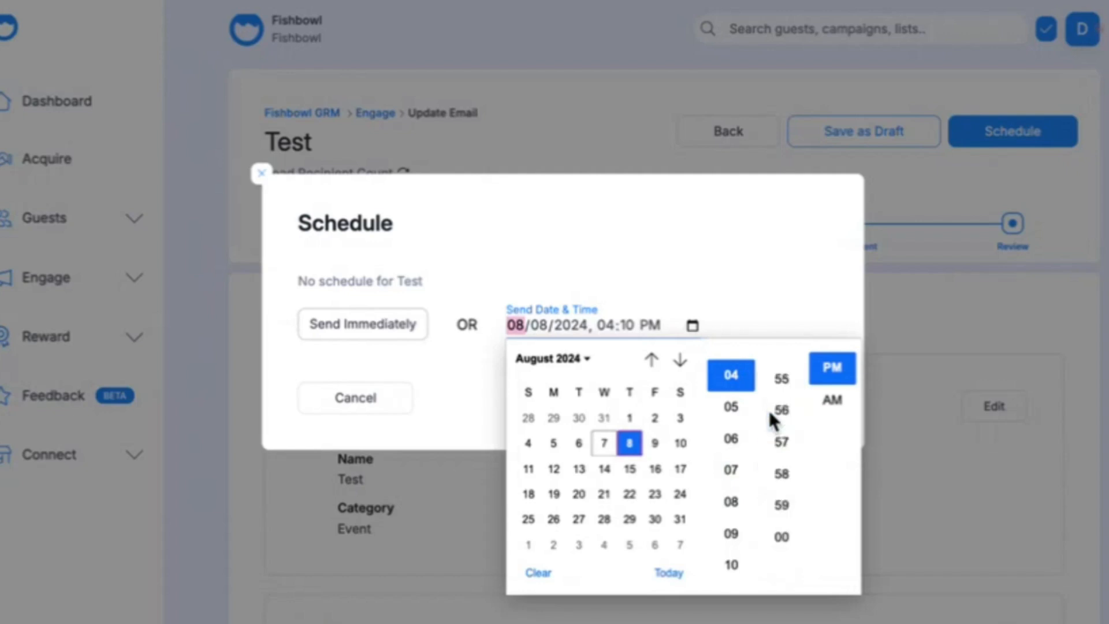
left_click(785, 508)
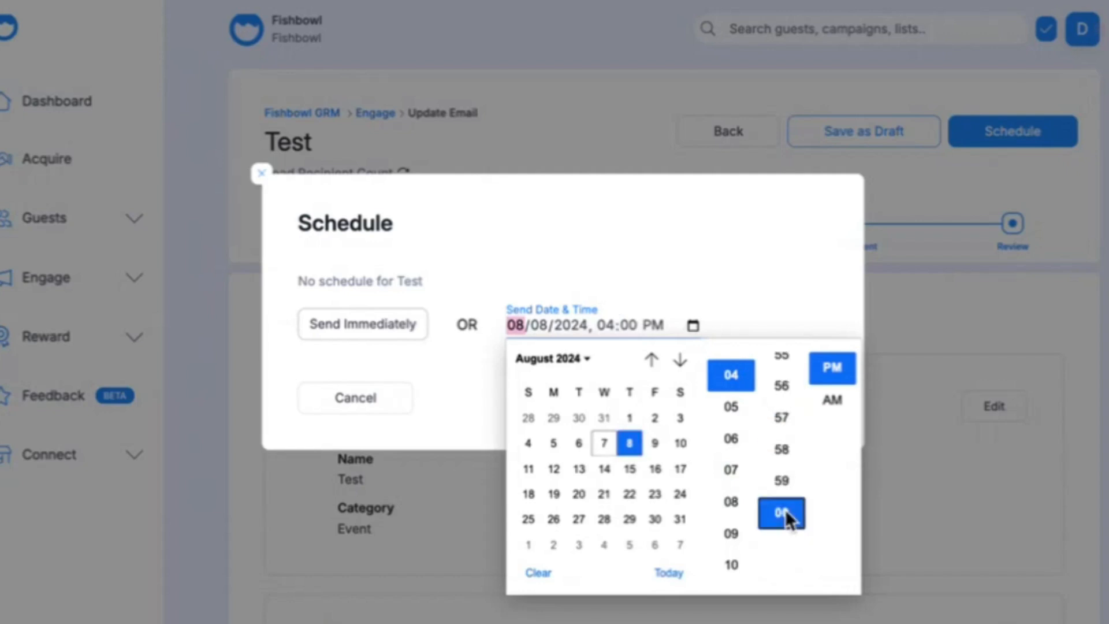
left_click(791, 270)
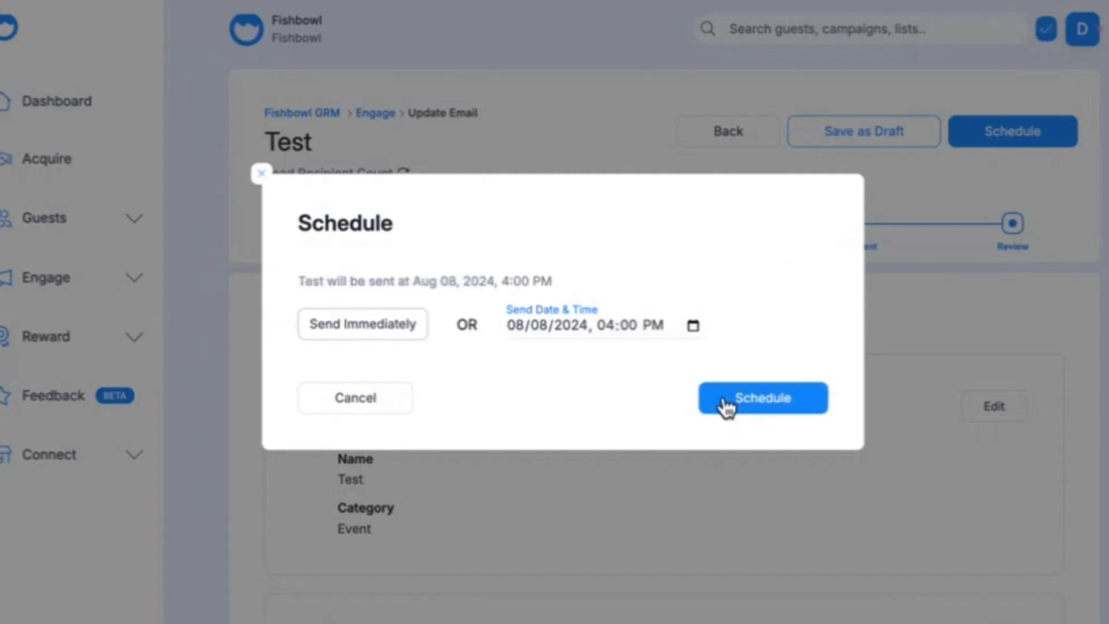
Confirm the campaign's schedule and open the Email Campaigns list to check the Test campaign's entry.
left_click(765, 401)
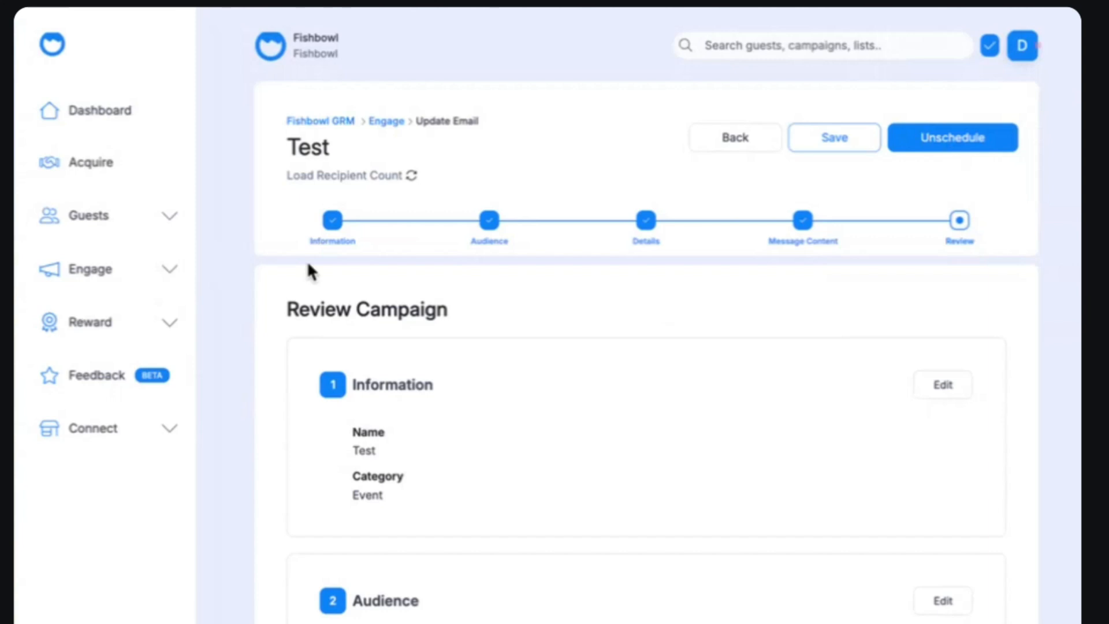
left_click(119, 266)
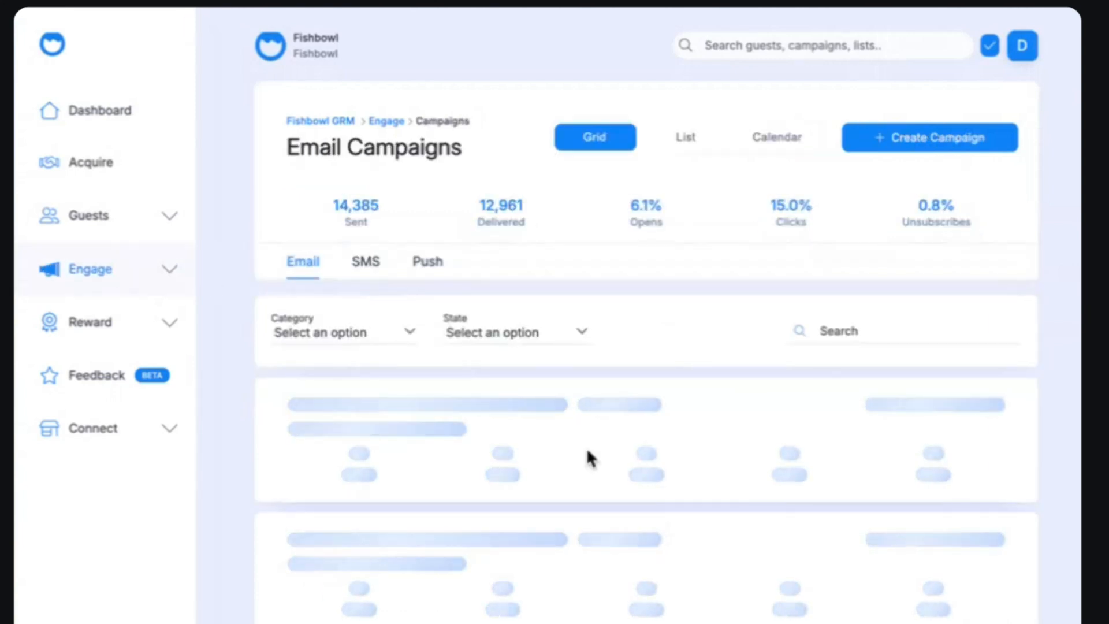
scroll(588, 456, "down", 1)
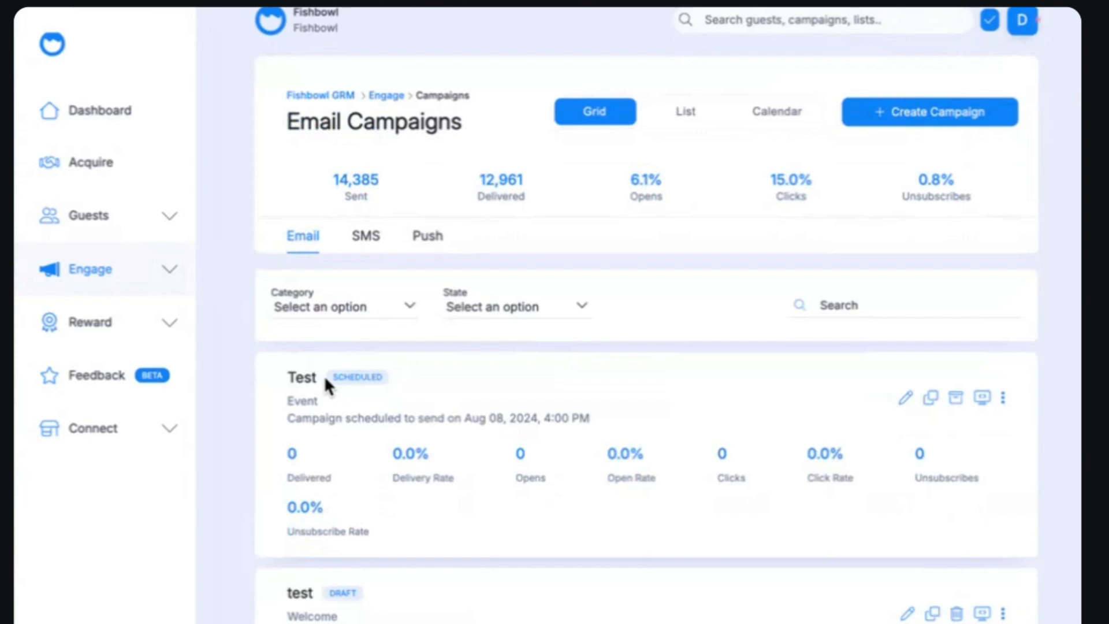